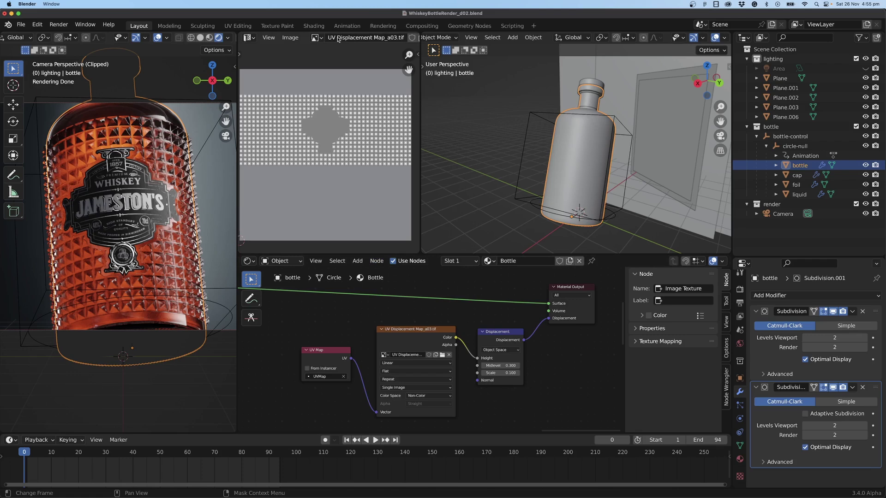
Step: Delete the UV Map, UV Displacement Map_a03.tif image texture and Displacement nodes from the Bottle material
scroll(350, 129, down, 1)
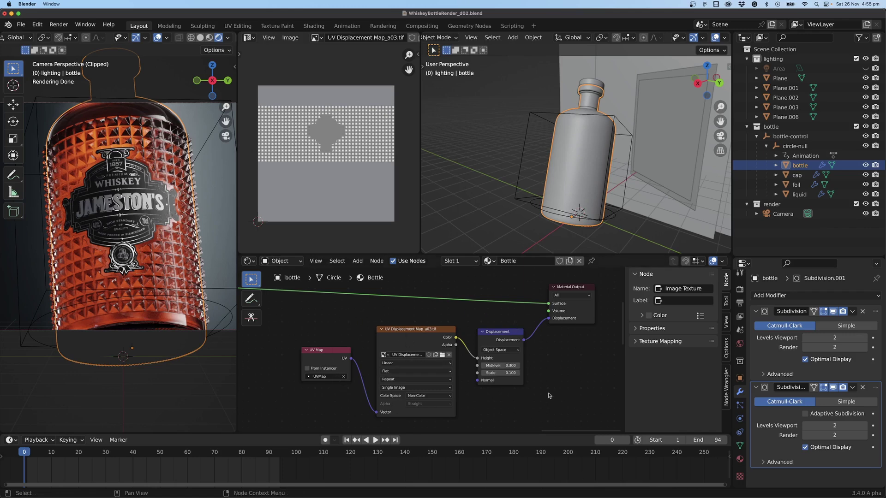
drag(320, 313, 517, 406)
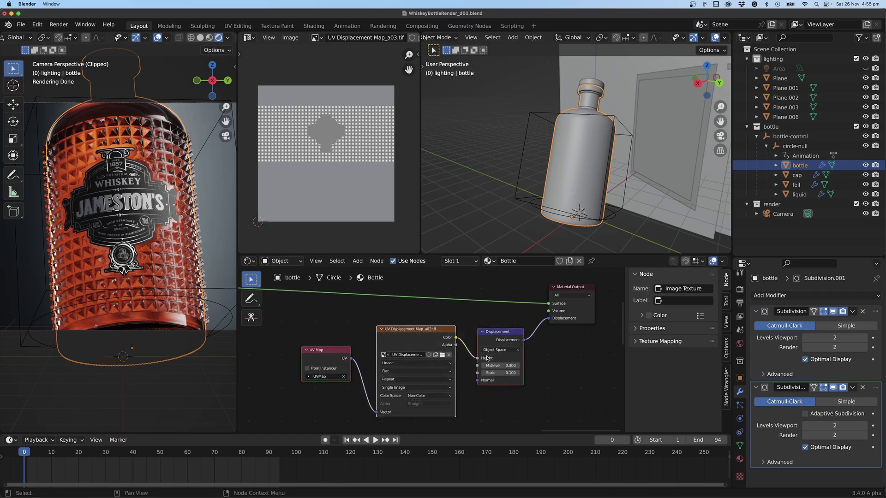
key(x)
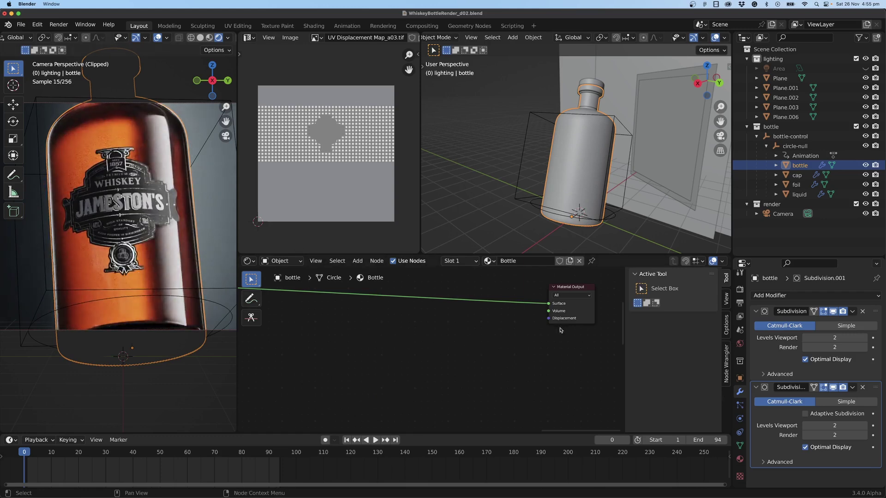
drag(570, 290, 568, 289)
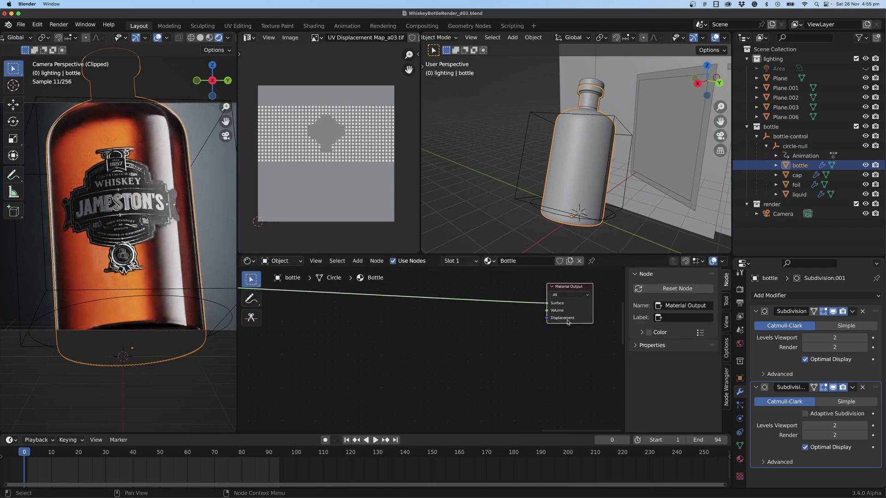
Step: Set the Bottle material's surface displacement method to Bump Only
click(739, 459)
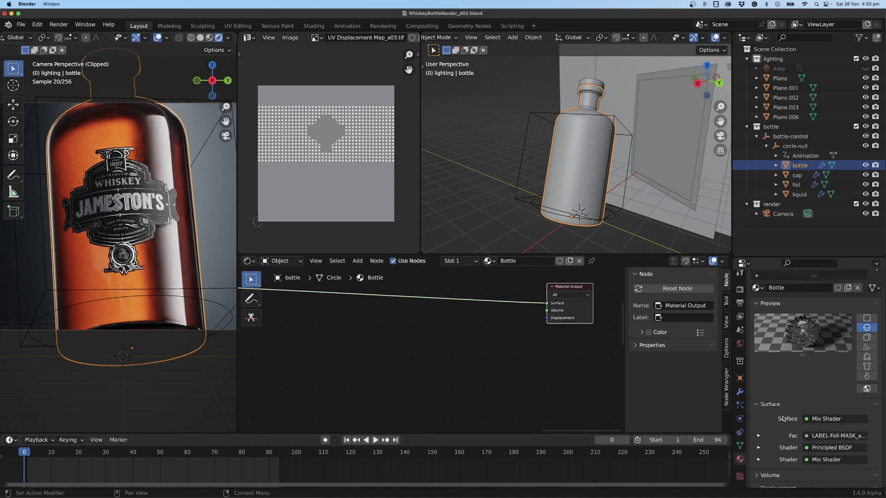
scroll(783, 418, down, 9)
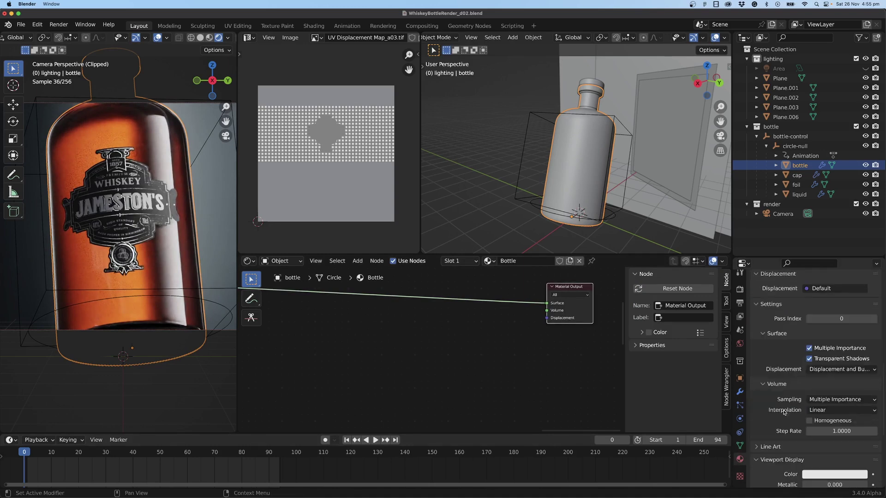
click(841, 369)
click(826, 378)
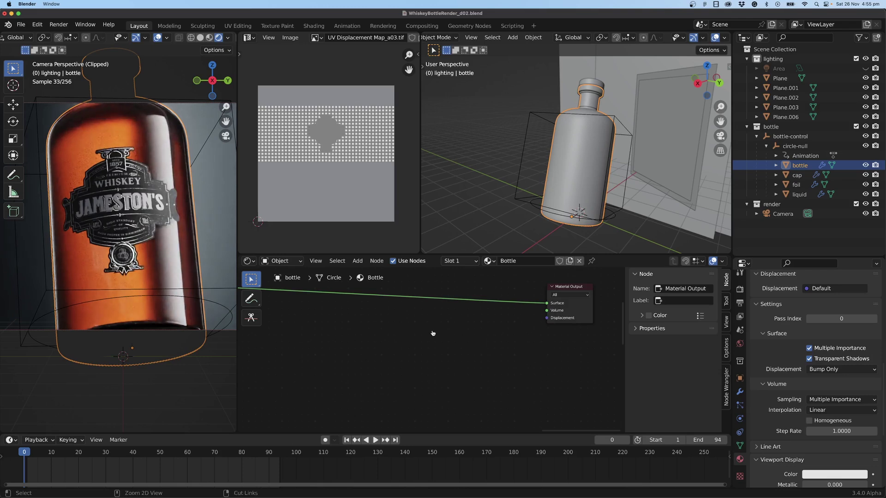
Step: Switch to Photoshop and start a new document sized 2000 × 2000 pixels at 72 pixels/inch
key(super+Tab)
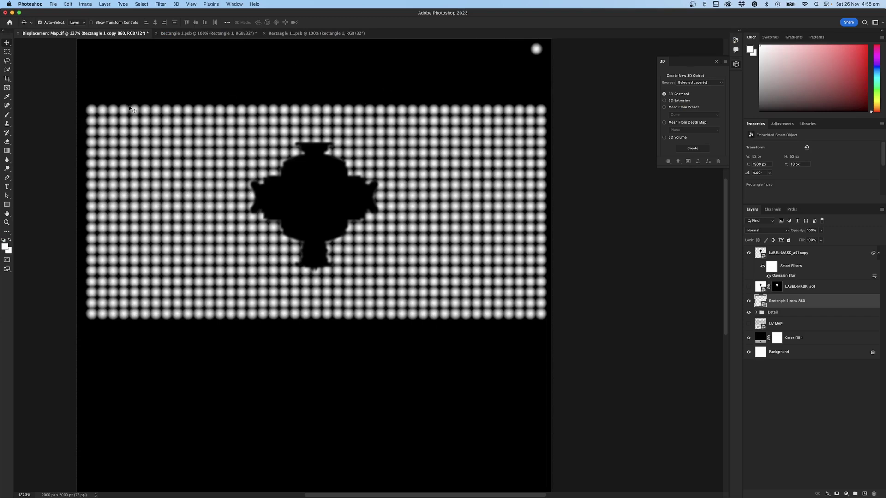
click(53, 4)
click(173, 141)
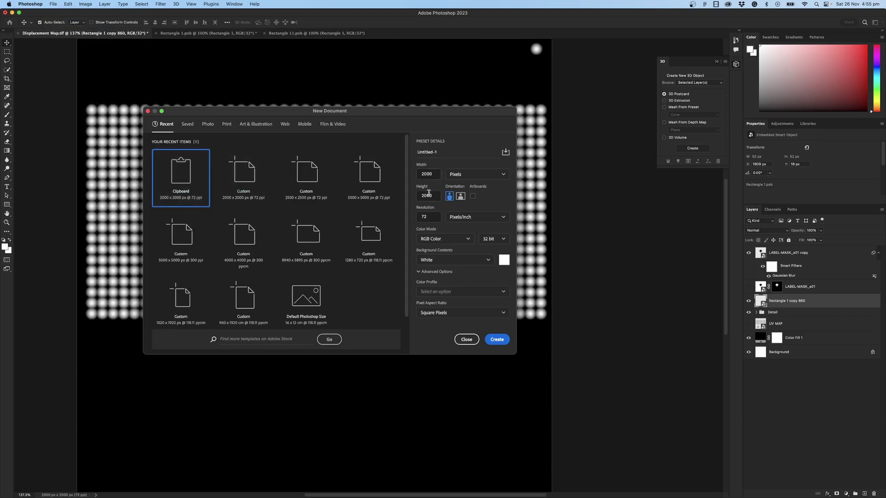
double_click(428, 216)
double_click(434, 175)
click(427, 196)
Step: Choose RGB Color mode with 32 bit depth for the new document and create it with a white background
click(436, 238)
click(438, 278)
click(423, 240)
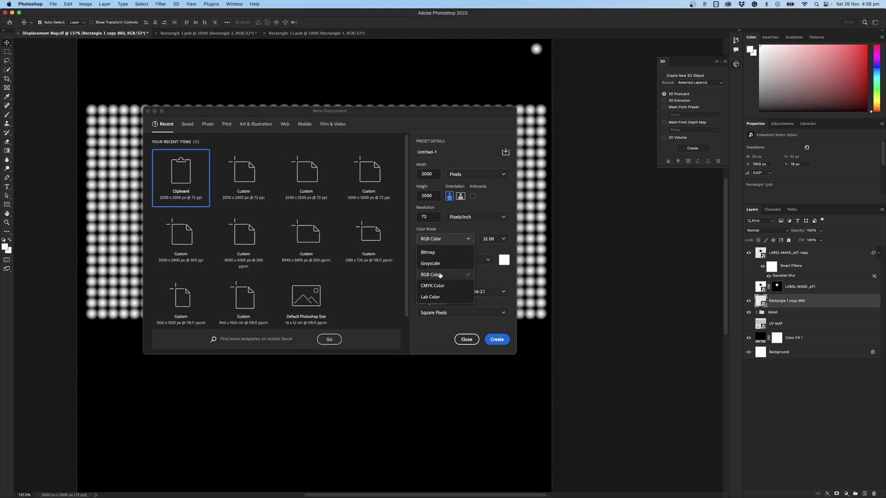
click(452, 239)
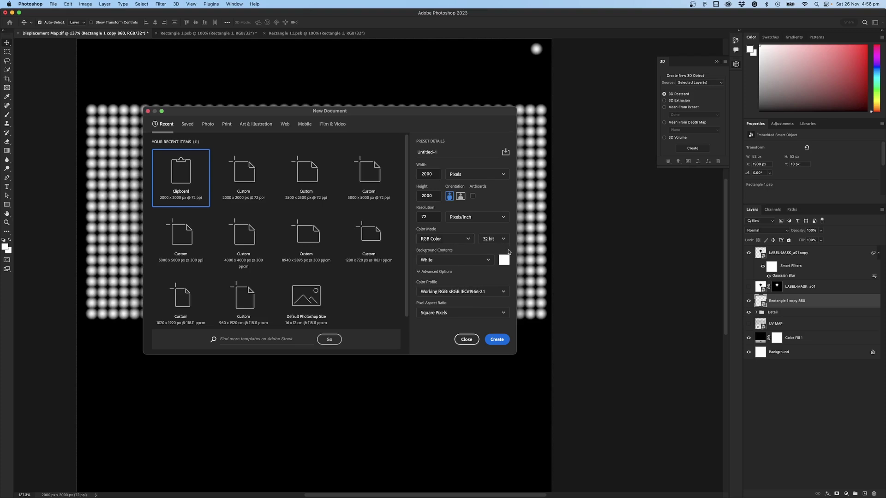
click(502, 240)
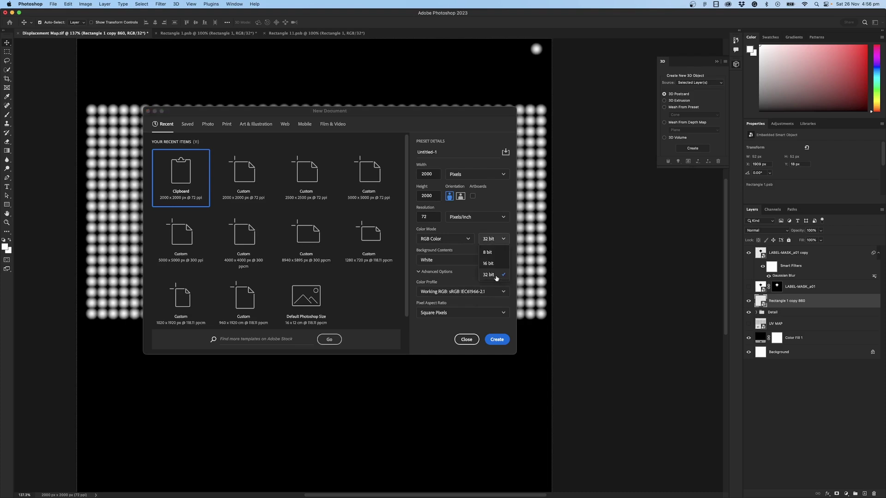
click(493, 275)
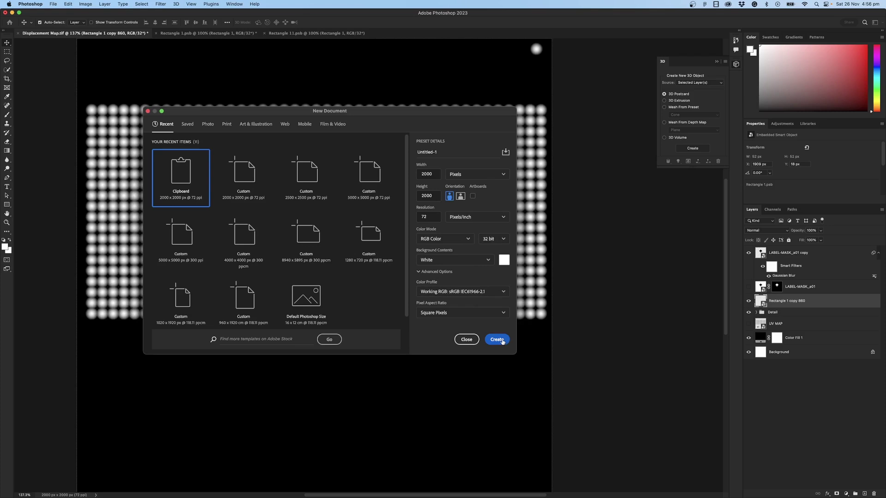
click(502, 341)
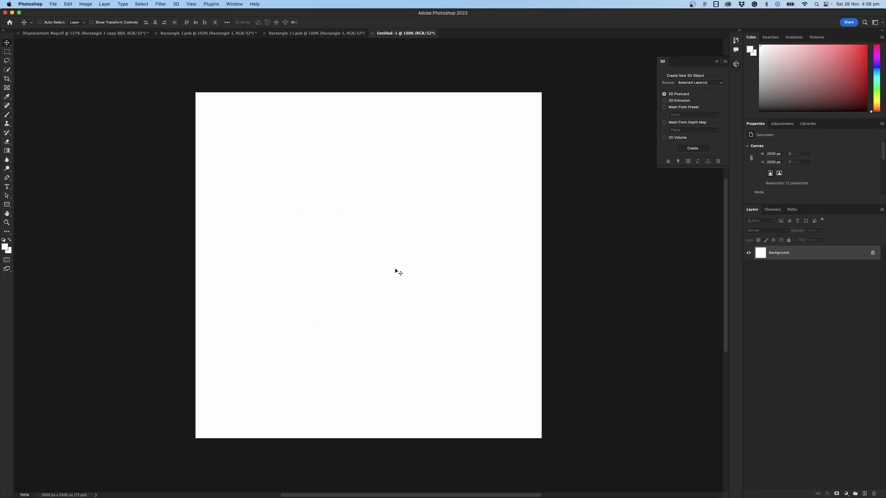
Step: Switch to Blender and examine the displacement map's square pattern up close alongside the bottle
key(super+Tab)
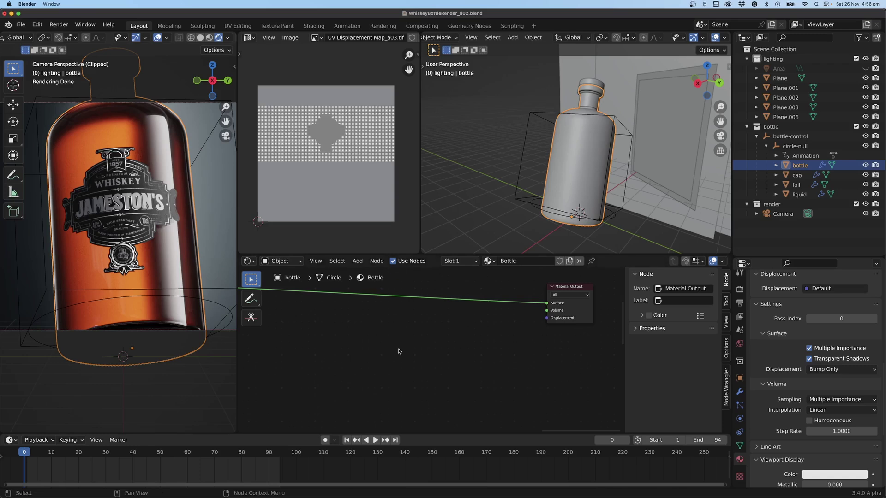
scroll(342, 174, up, 5)
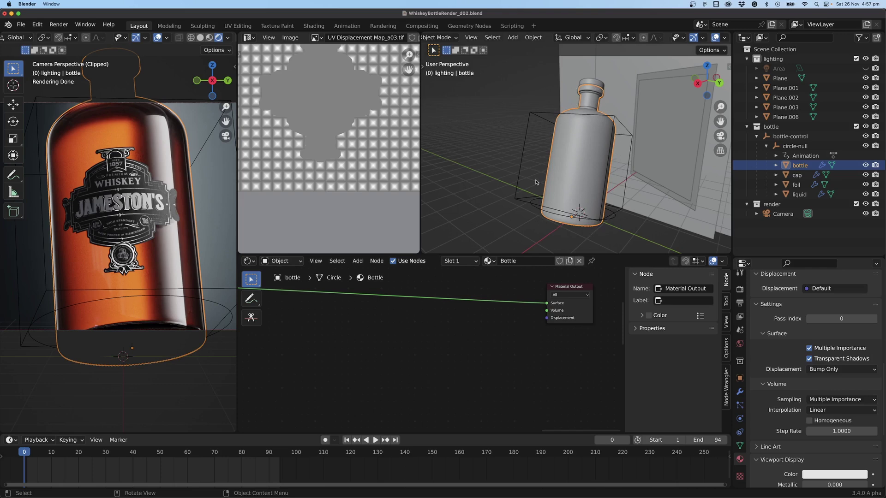
scroll(196, 199, down, 2)
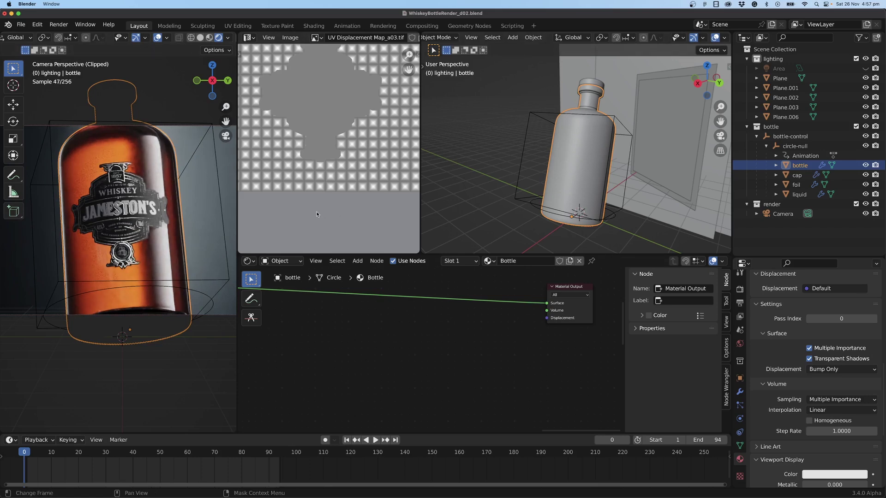
scroll(316, 211, up, 1)
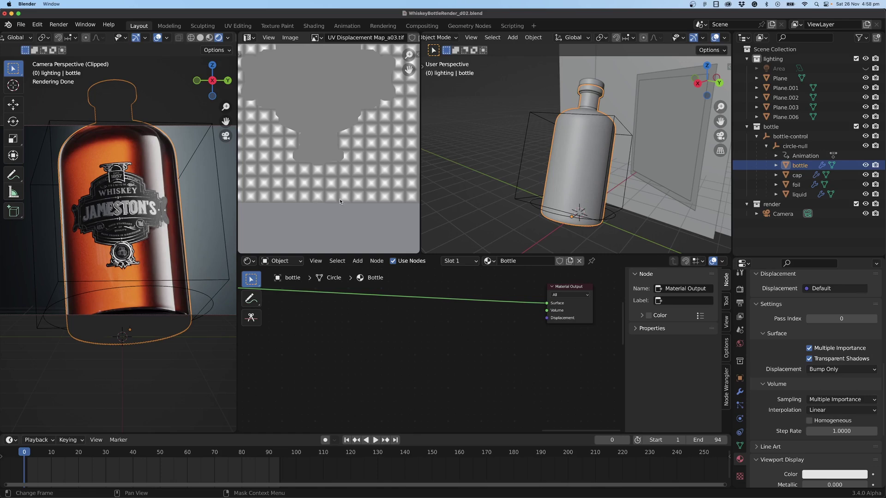
Step: Switch to Photoshop, place UV MAP.png in the blank document and scale it up to fill the canvas
key(super+Tab)
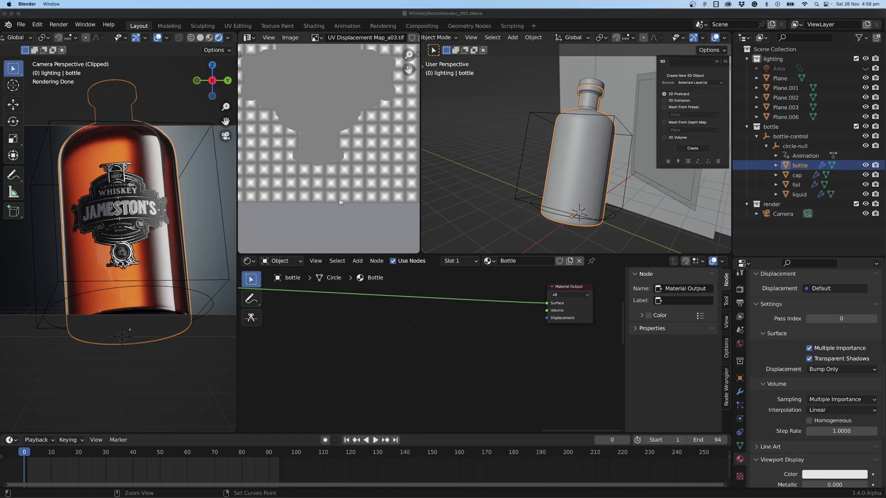
key(super+Tab)
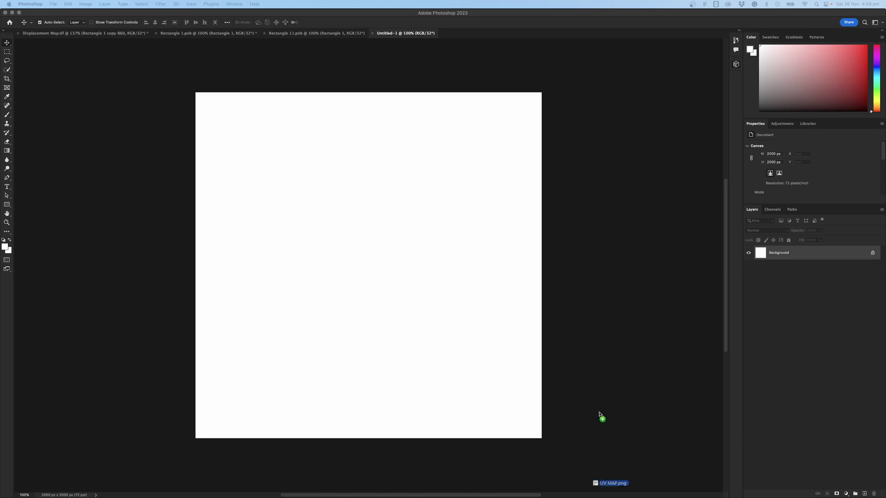
drag(601, 415, 361, 233)
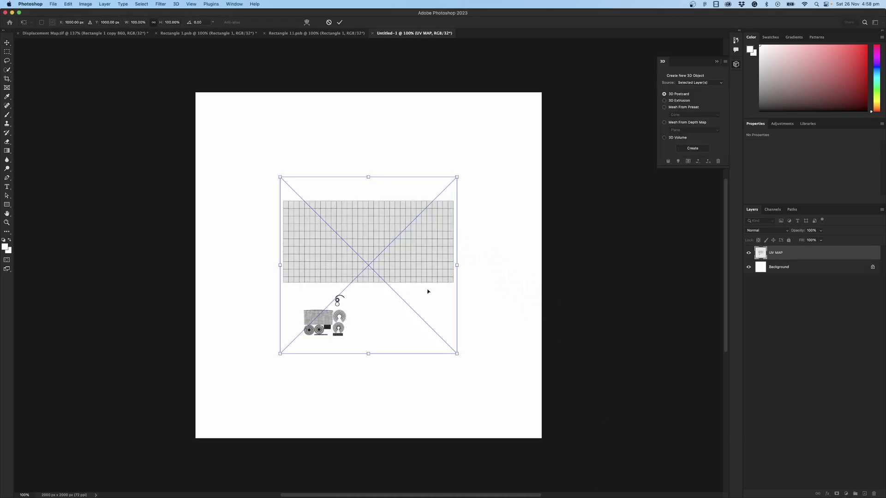
drag(458, 265, 548, 264)
key(Return)
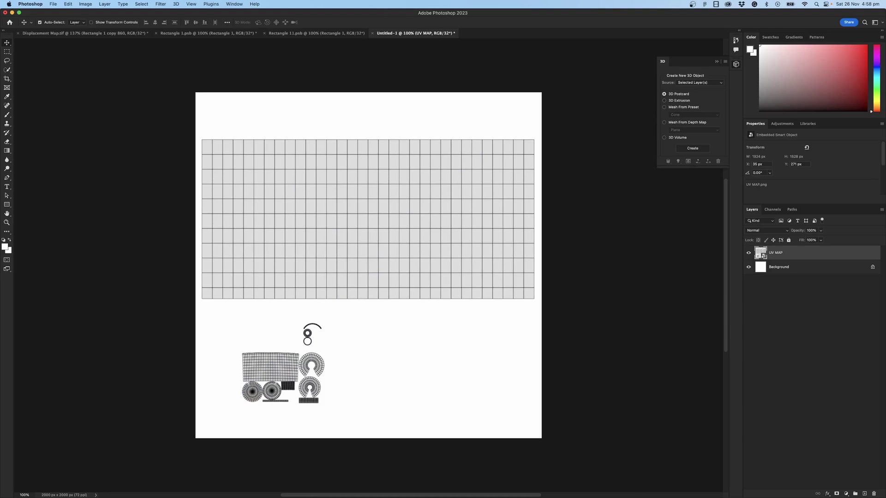
Step: Switch to Blender and examine the Bottle material's whole node tree, from the label texture nodes to the Material Output
key(super+Tab)
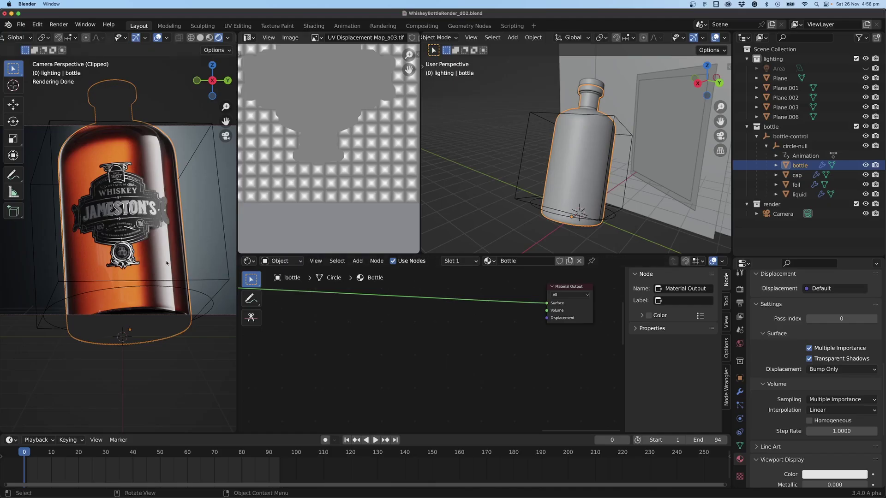
scroll(348, 336, down, 3)
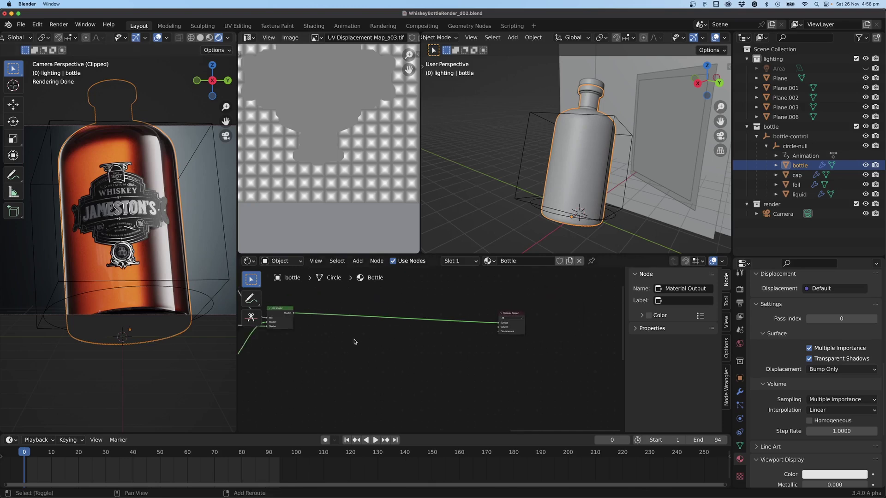
scroll(354, 341, down, 4)
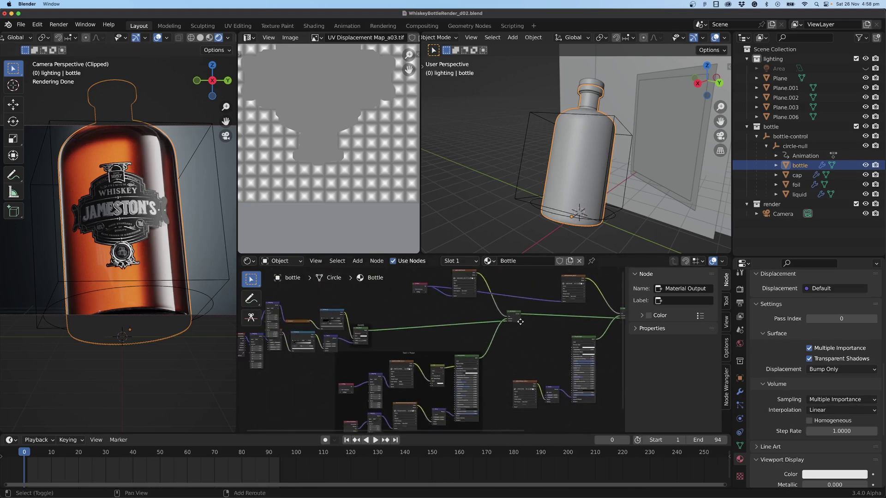
scroll(520, 322, down, 4)
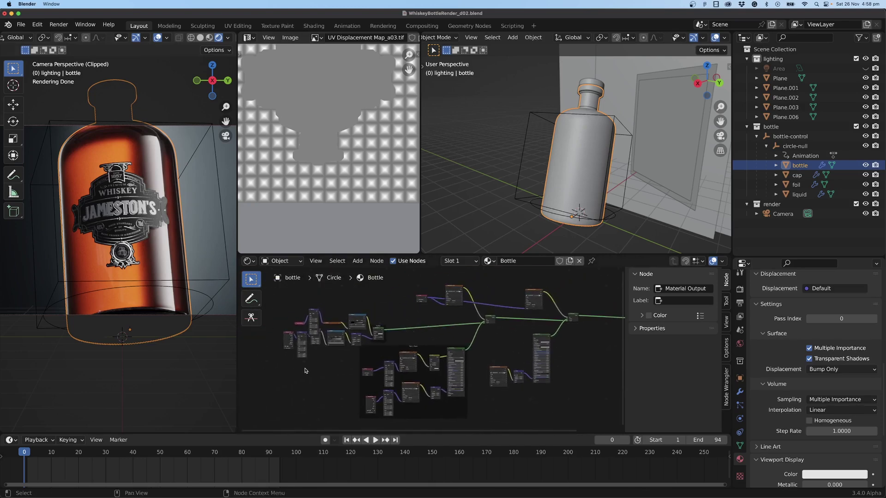
scroll(503, 340, right, 1)
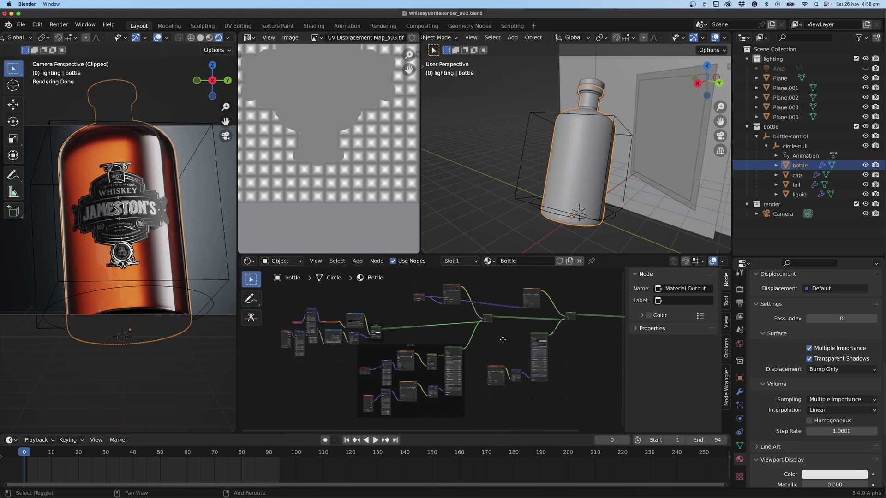
scroll(502, 340, right, 2)
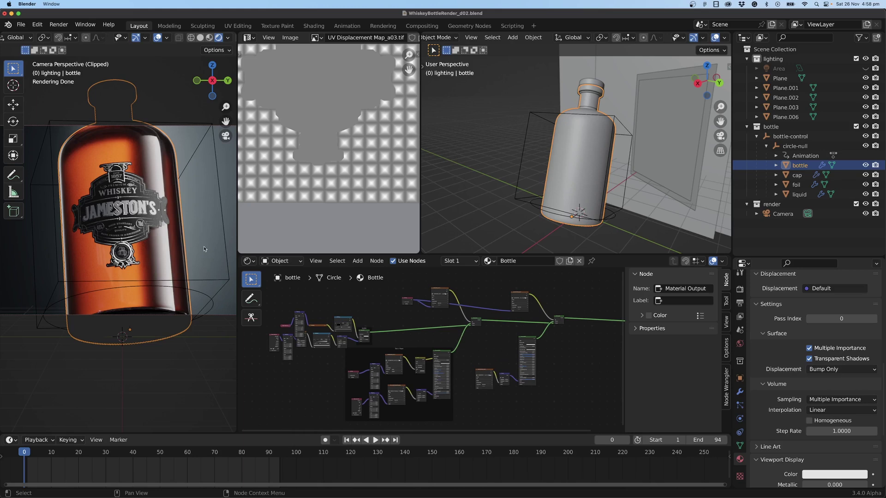
scroll(564, 360, right, 10)
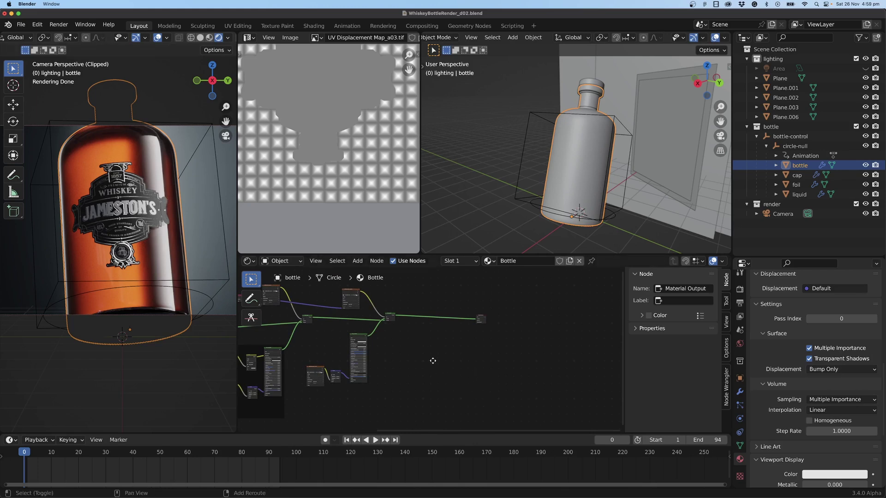
scroll(448, 364, left, 1)
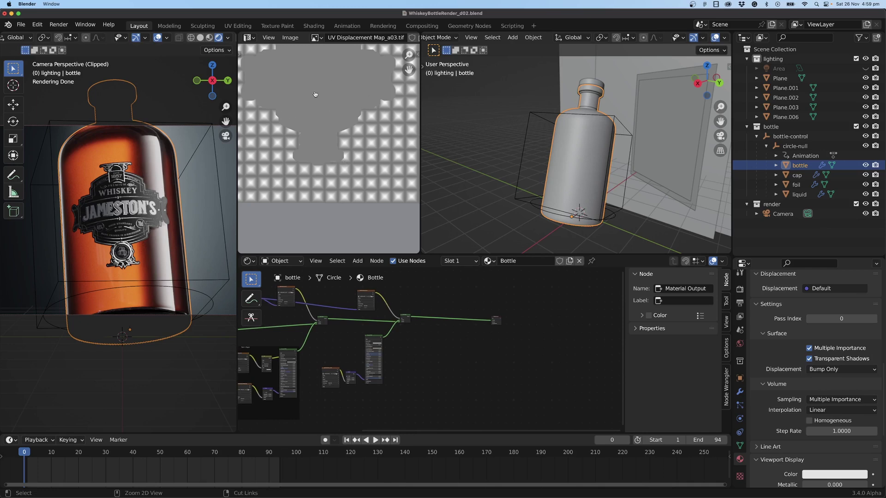
Step: Switch to Photoshop, place LABEL-MASK_a01.tif above the UV map and scale it to 40% to fit the canvas
key(super+Tab)
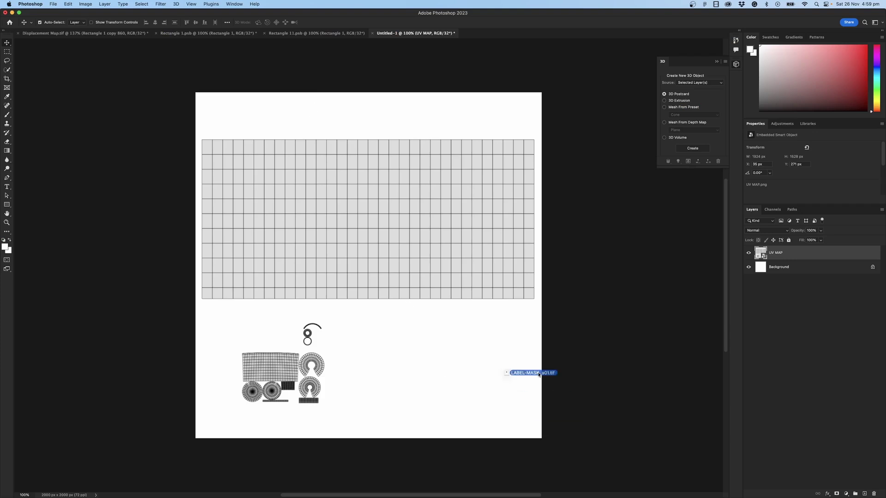
key(super+t)
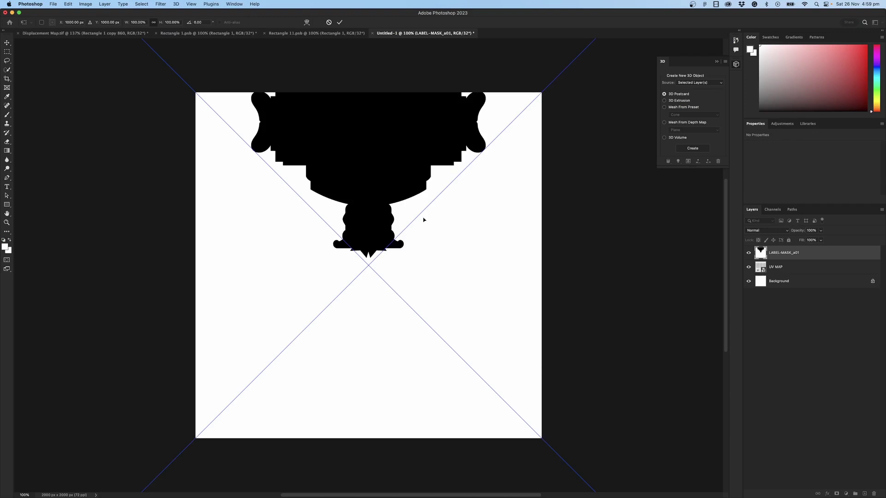
scroll(420, 271, down, 4)
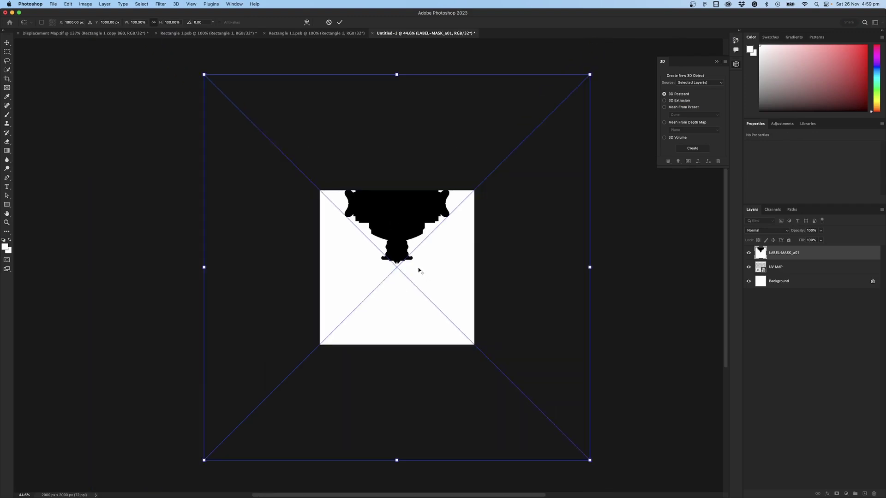
drag(590, 267, 477, 264)
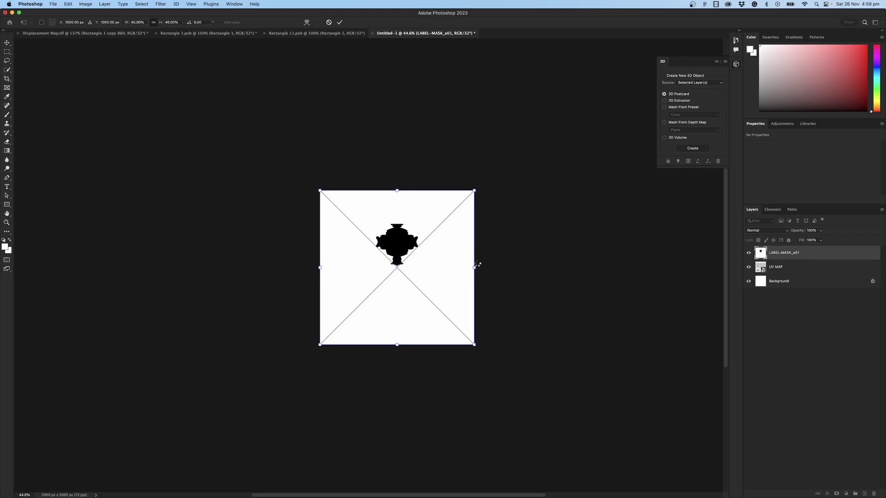
key(Return)
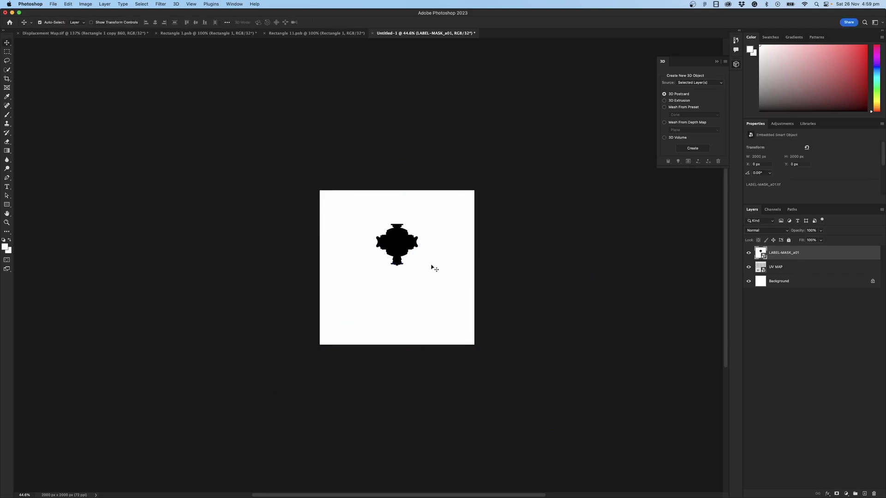
Step: Copy the entire LABEL-MASK_a01 image and add a blank layer mask to its layer
scroll(431, 266, up, 3)
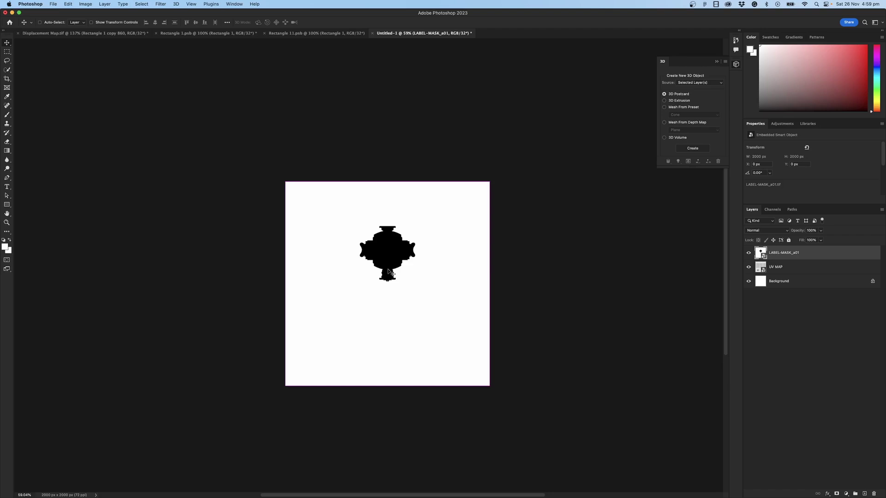
key(super+a)
key(super+c)
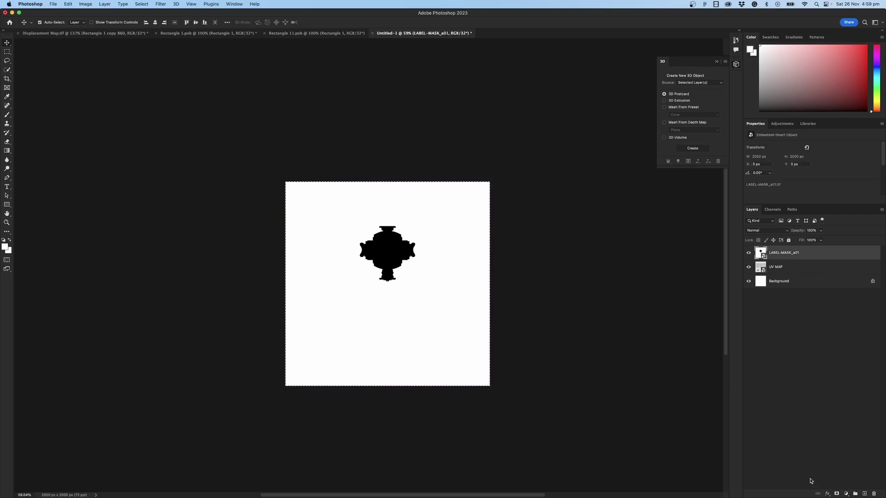
click(836, 494)
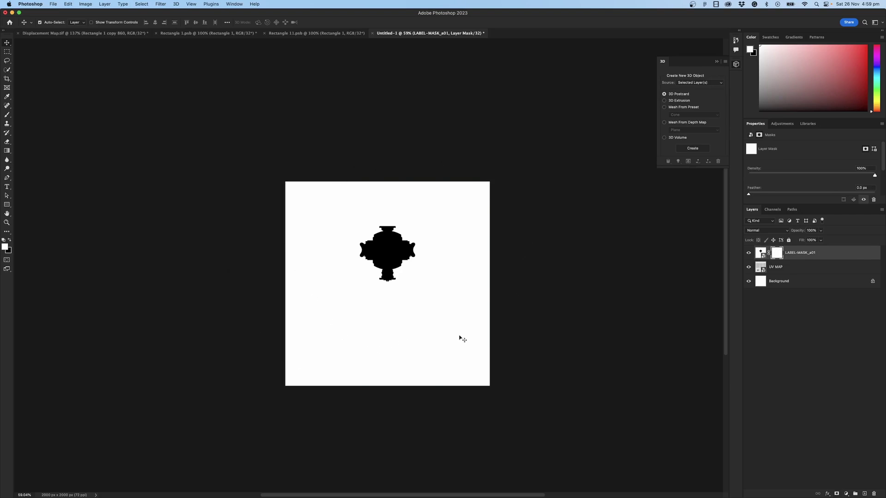
Step: Paste the copied label image into the LABEL-MASK_a01 layer mask, clear the selection and return to the normal canvas view
scroll(414, 305, up, 5)
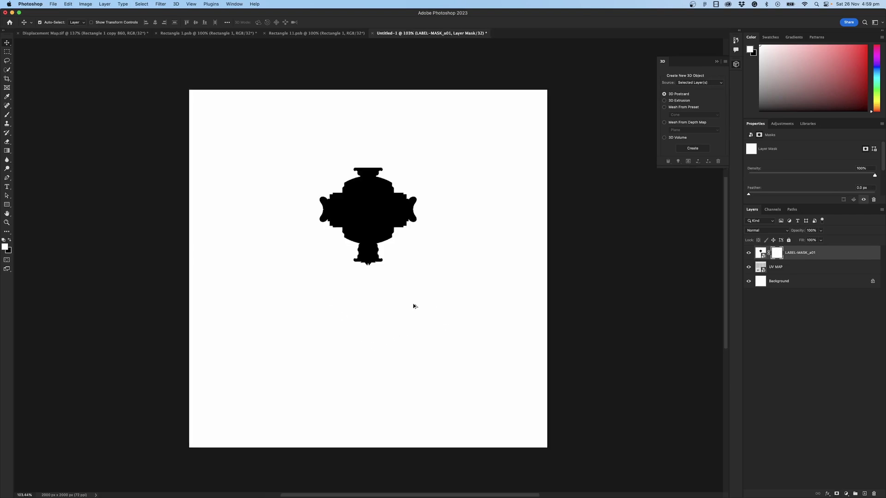
scroll(413, 305, down, 2)
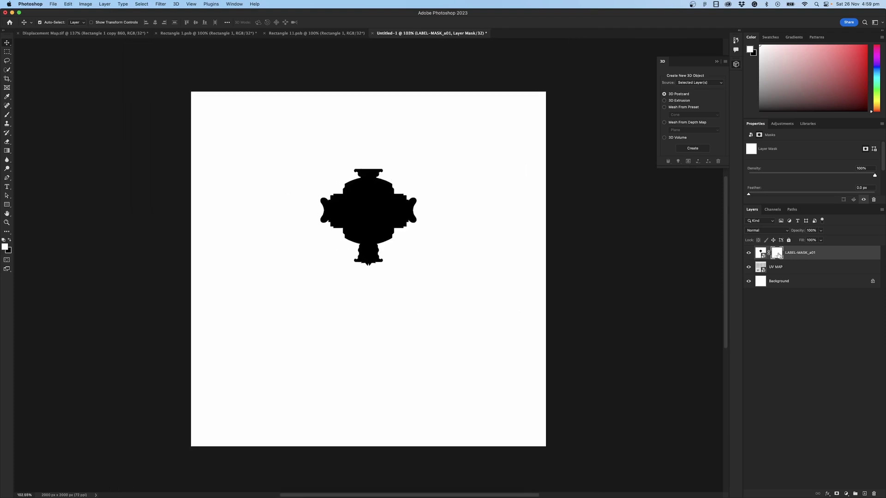
alt+click(775, 253)
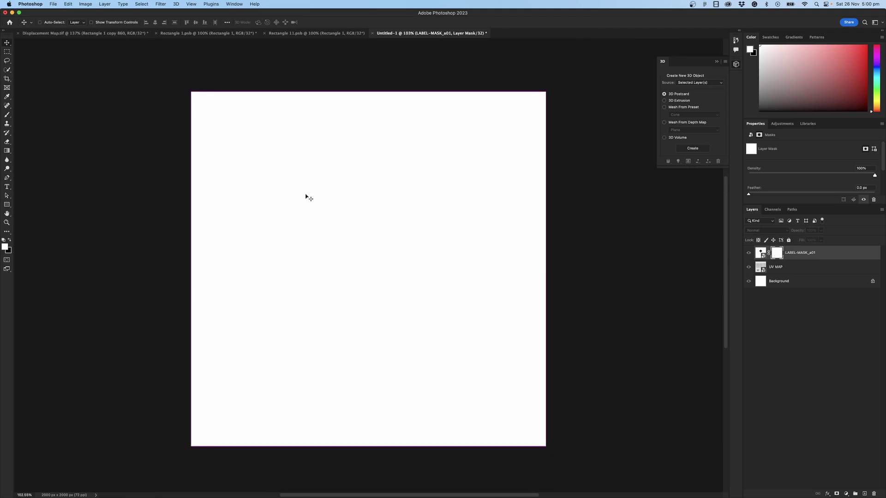
key(super+v)
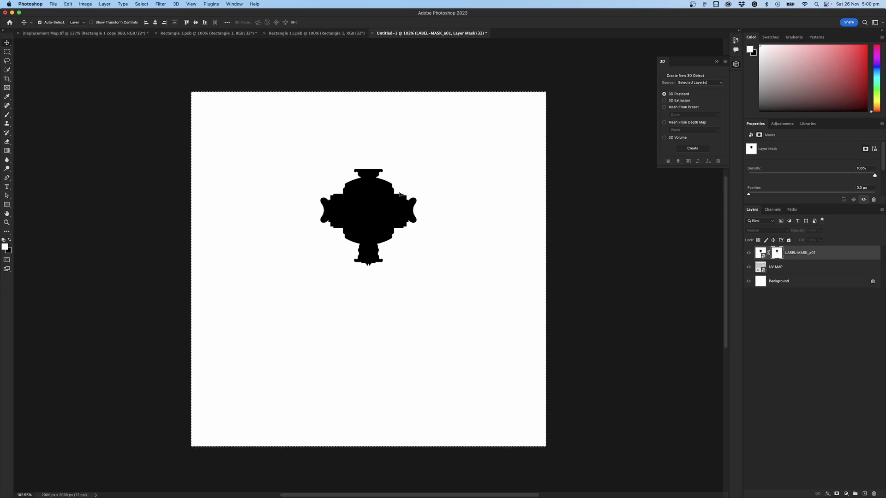
key(super)
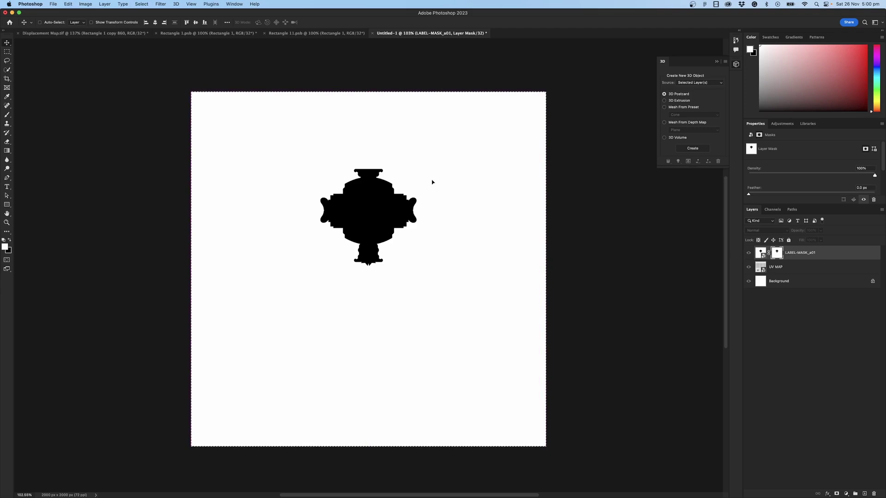
key(super+d)
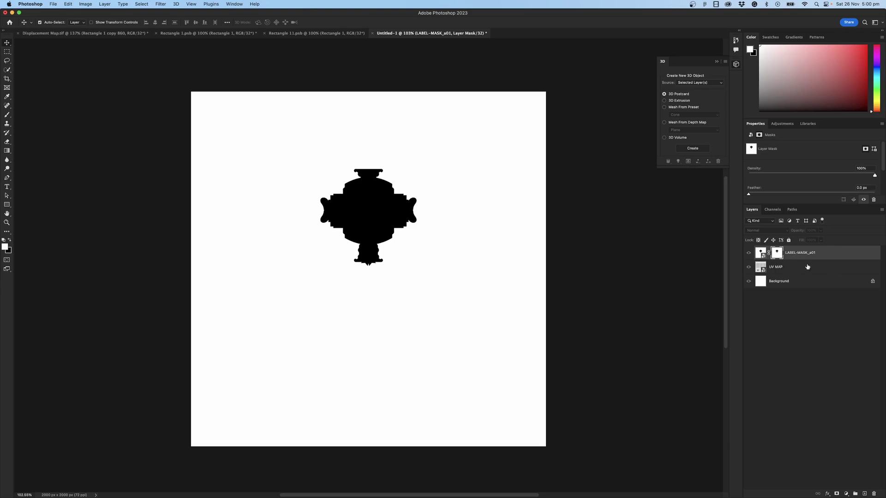
click(760, 253)
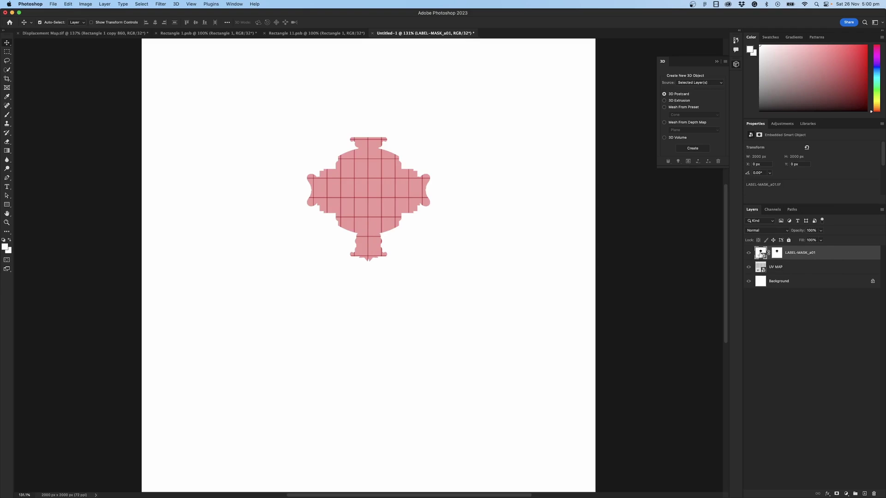
click(750, 323)
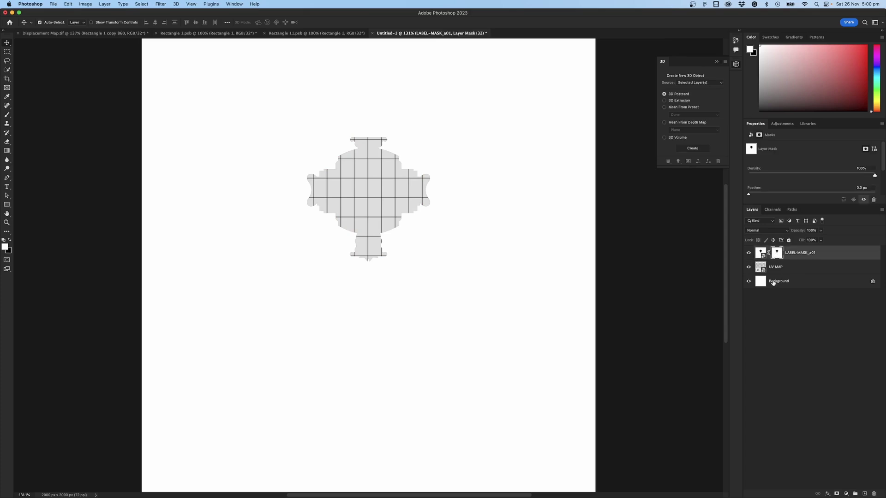
Step: Invert the LABEL-MASK_a01 layer mask so only the black label shape covers the UV map
click(777, 254)
alt+click(777, 254)
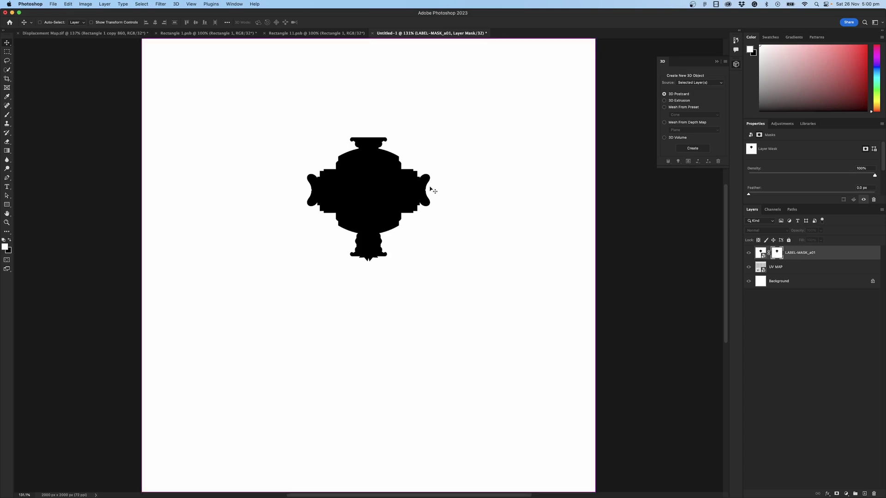
key(super+i)
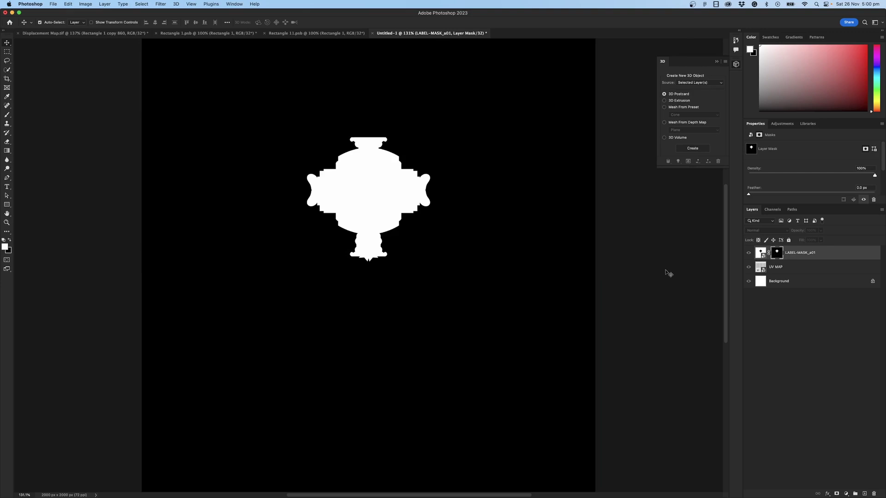
click(761, 254)
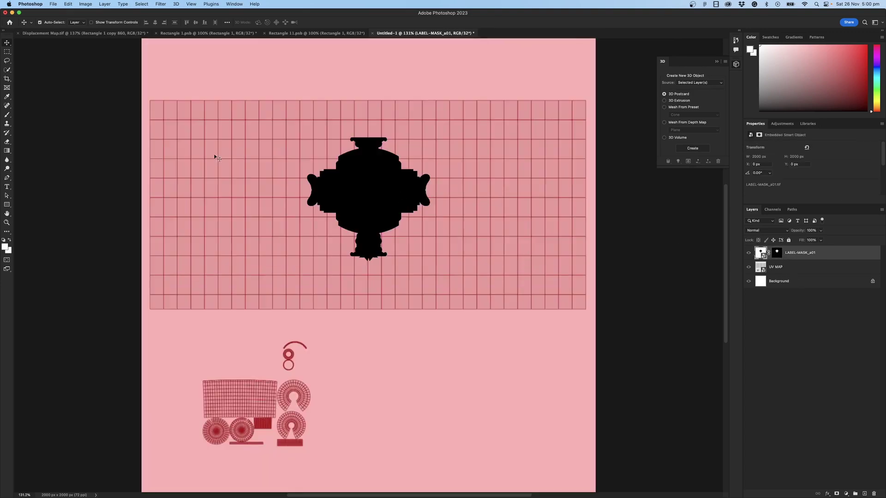
click(719, 308)
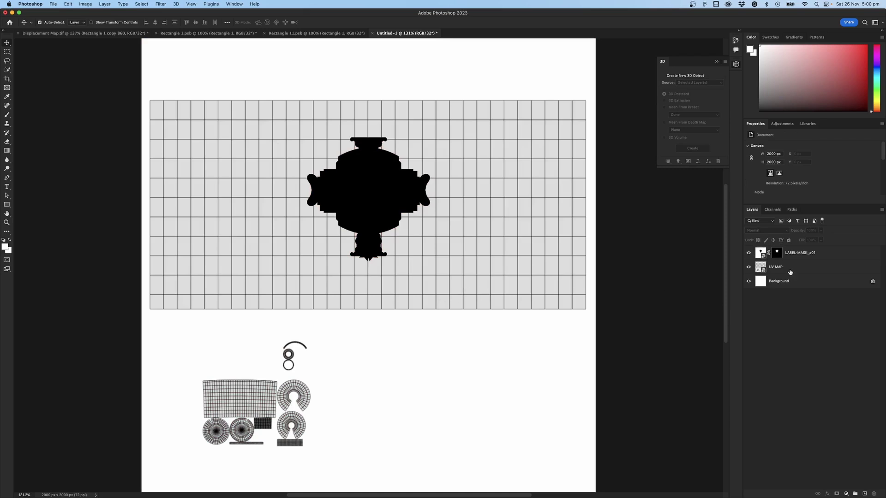
Step: Duplicate the masked LABEL-MASK_a01 layer and rasterize the copy
drag(829, 256, 863, 492)
right_click(834, 253)
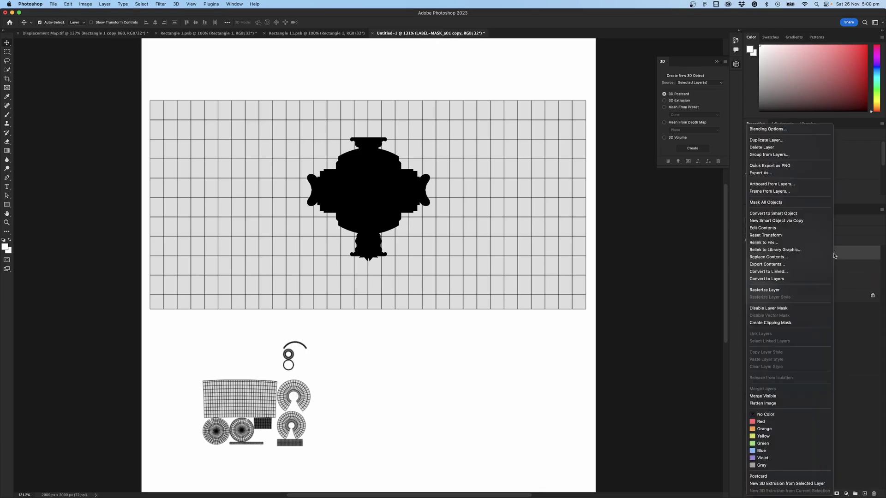
click(793, 290)
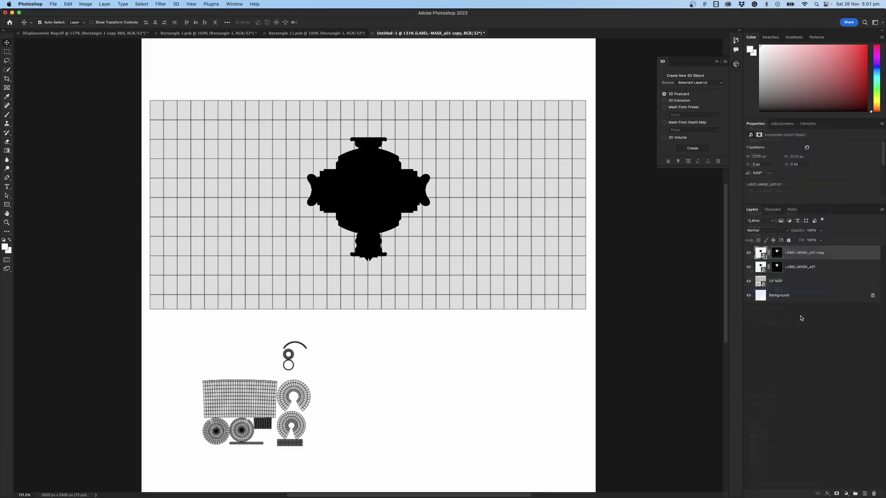
Step: Apply the layer mask on the LABEL-MASK_a01 copy and convert that copy to a smart object
click(778, 253)
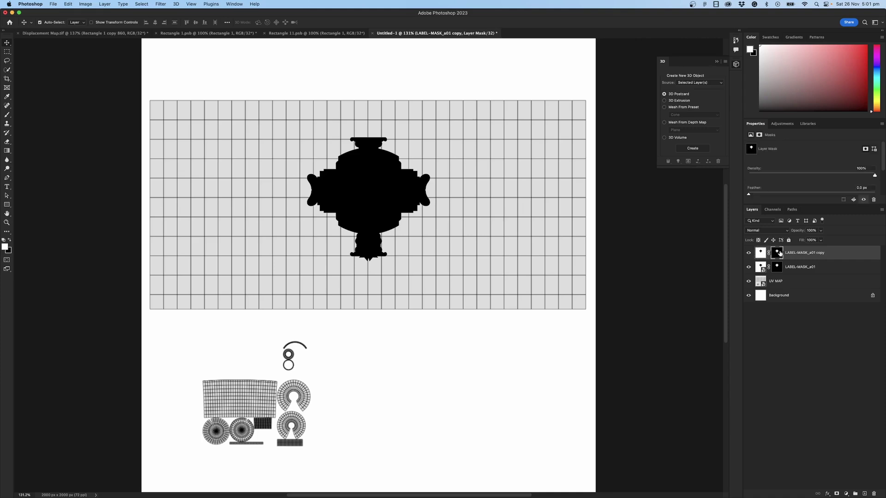
right_click(777, 254)
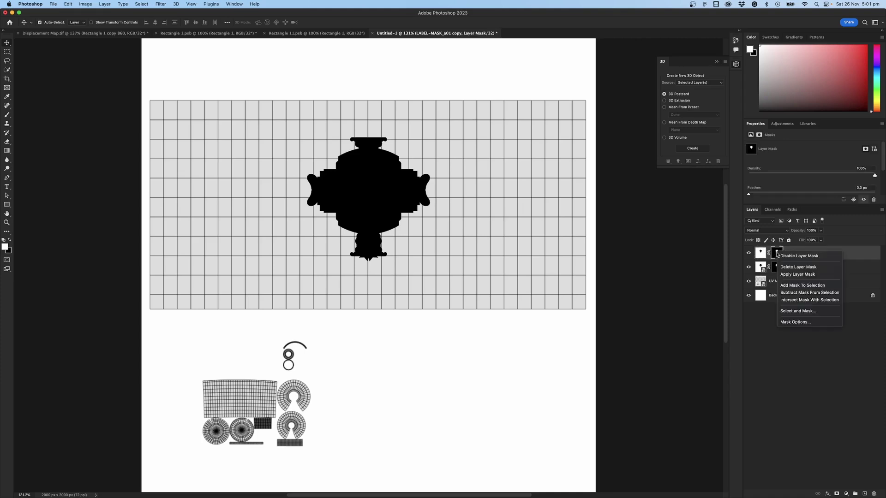
click(797, 275)
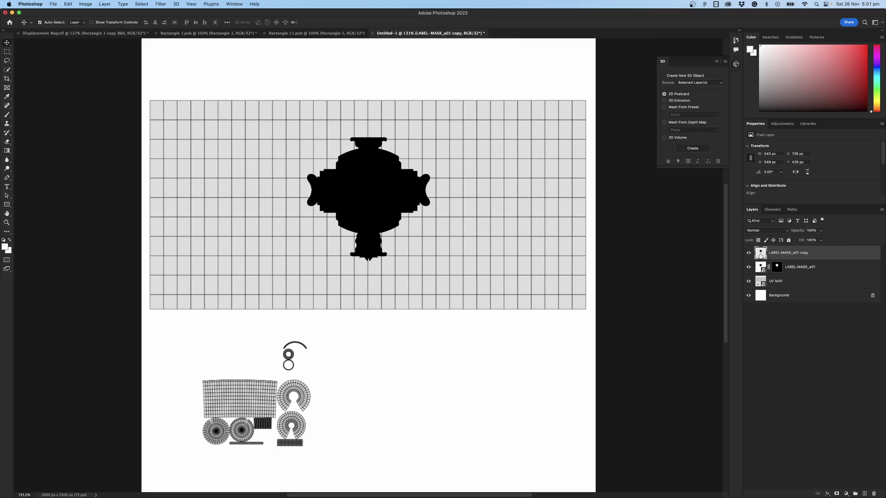
right_click(836, 255)
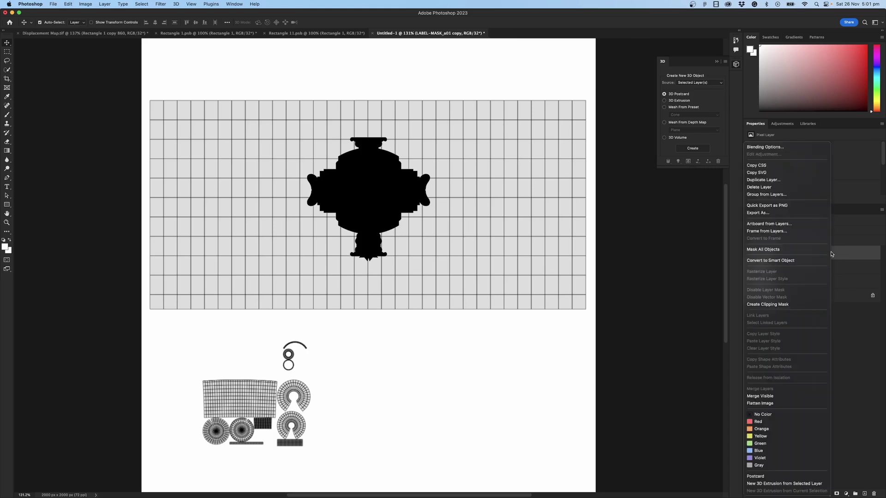
click(770, 260)
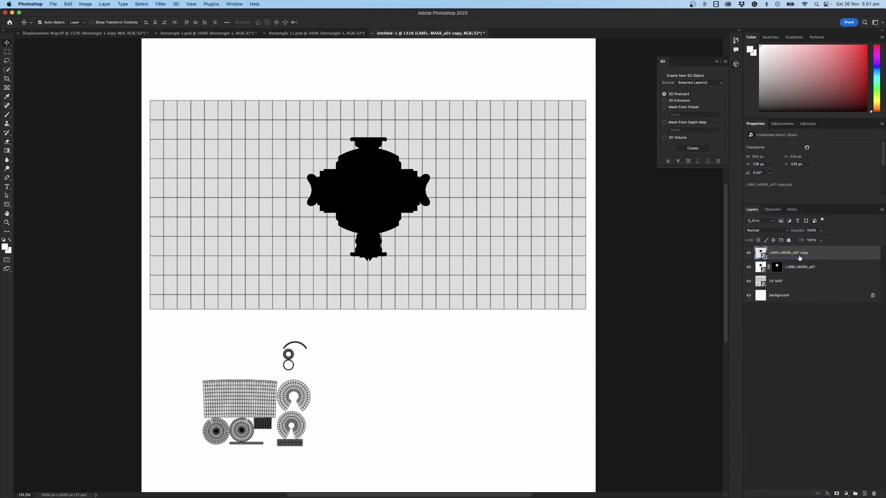
click(672, 257)
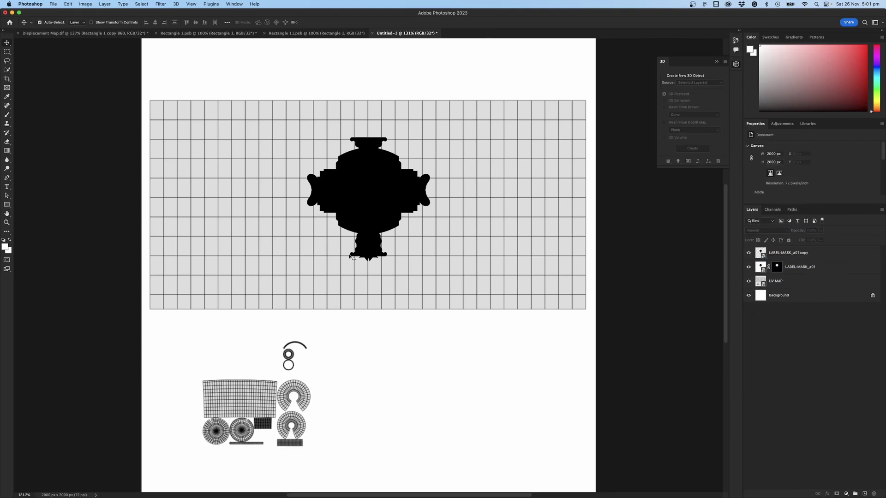
Step: Draw a square shape about 58 px wide in the upper-left corner cell of the UV grid
click(7, 204)
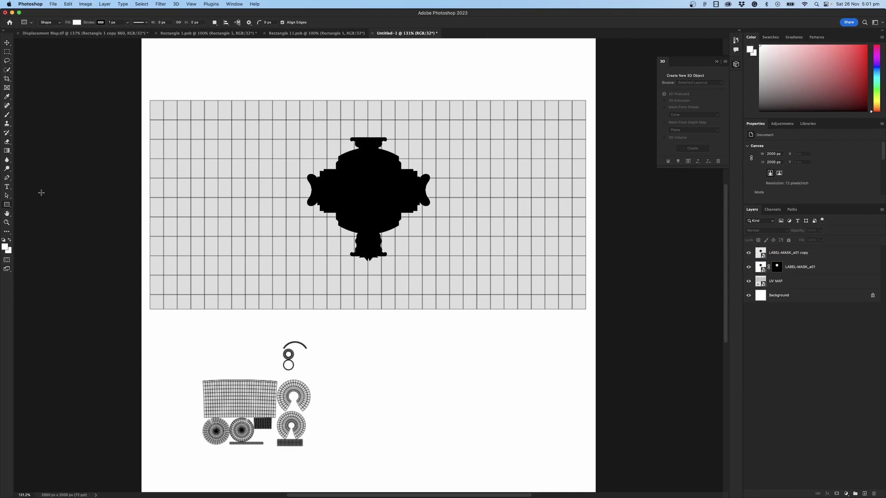
drag(7, 208, 25, 205)
drag(149, 100, 164, 114)
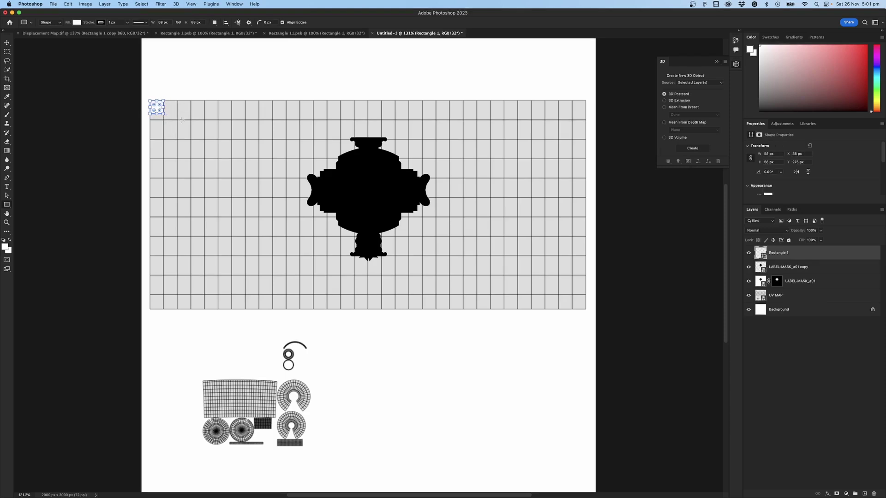
key(v)
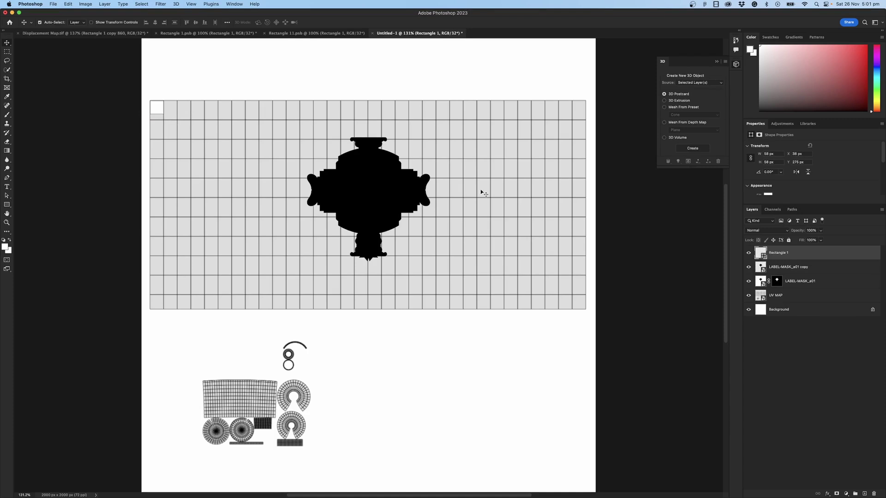
Step: Set both the fill and the stroke of the Rectangle 1 square to none
scroll(784, 185, down, 3)
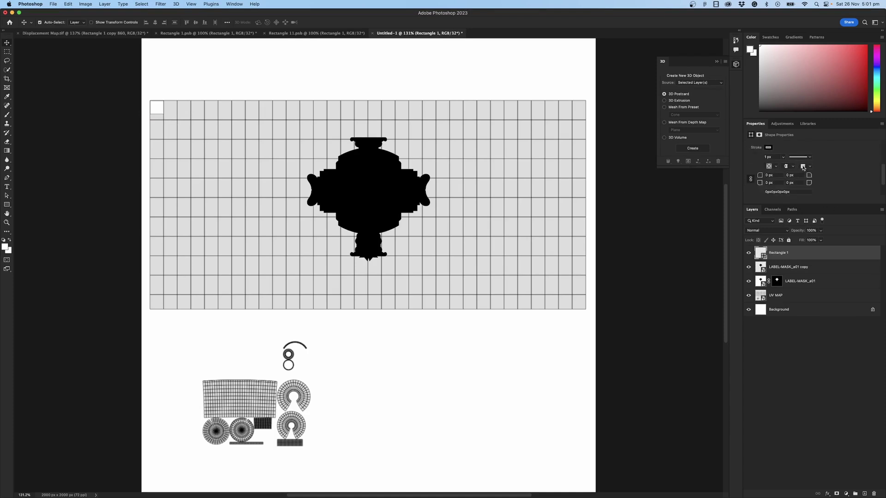
scroll(800, 166, up, 1)
click(768, 153)
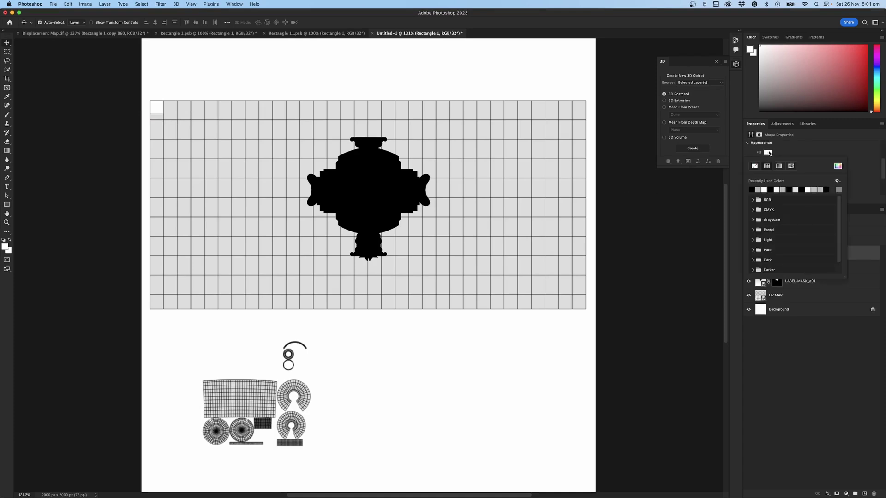
click(787, 151)
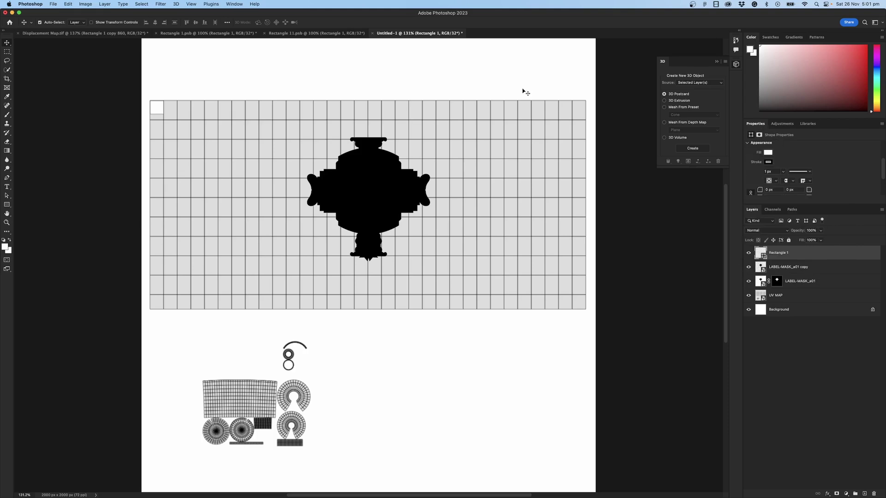
click(234, 5)
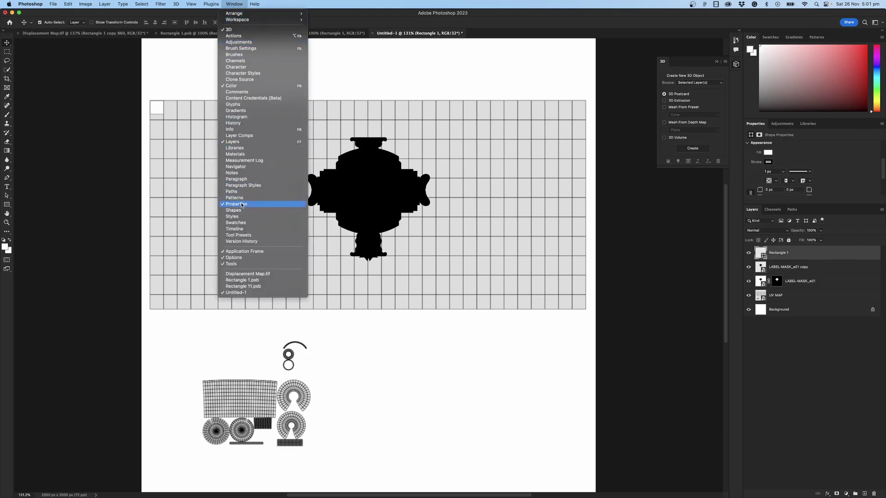
click(761, 175)
click(767, 154)
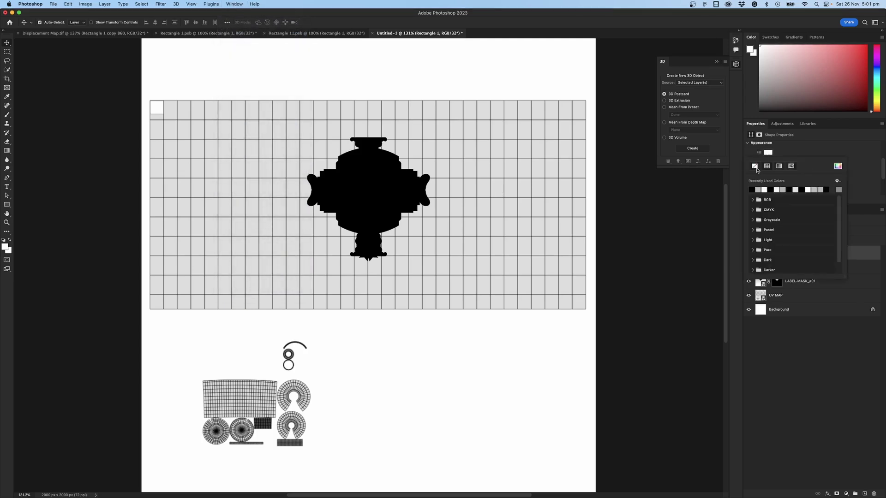
click(755, 166)
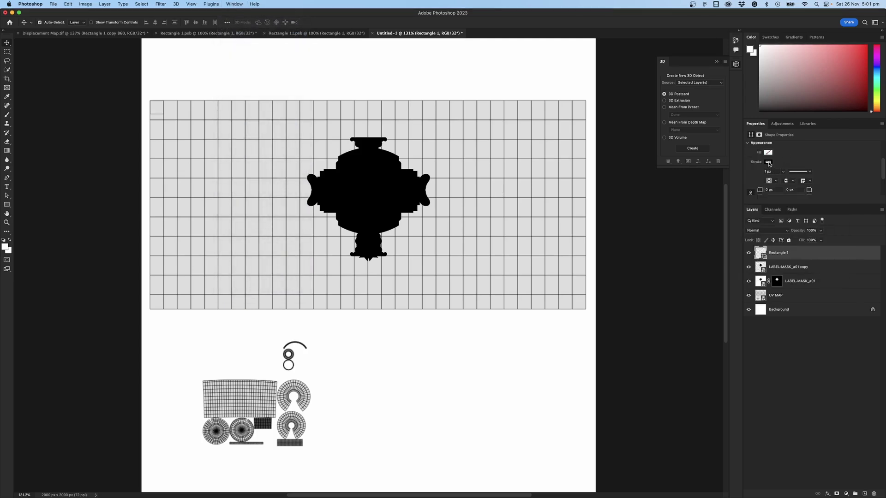
click(768, 162)
click(755, 179)
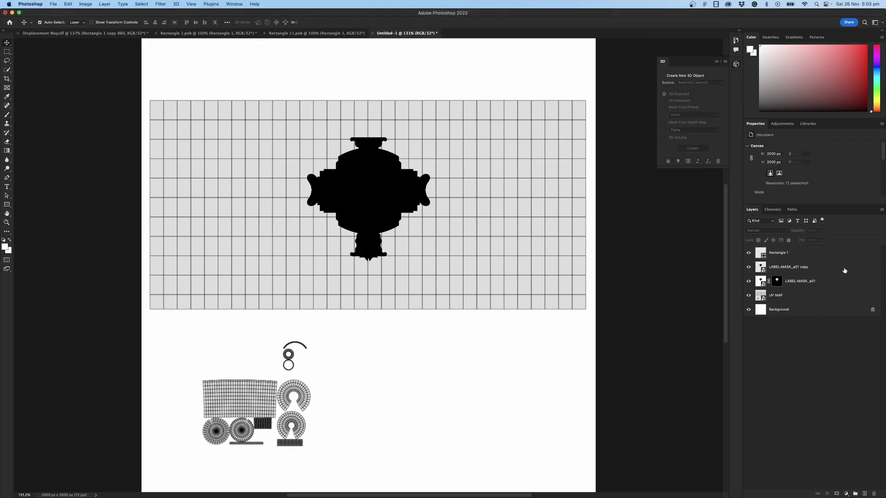
Step: Add a Gradient Overlay effect with Normal blend mode to the Rectangle 1 layer
double_click(853, 256)
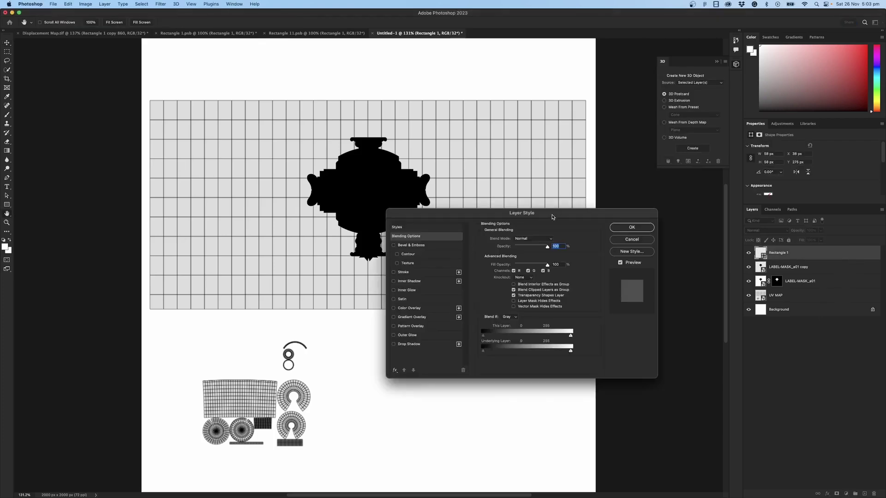
drag(552, 215, 550, 201)
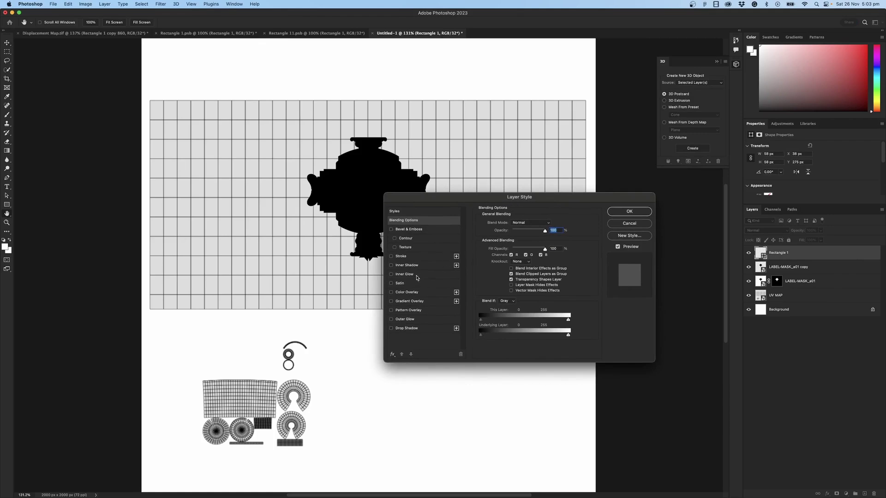
click(392, 301)
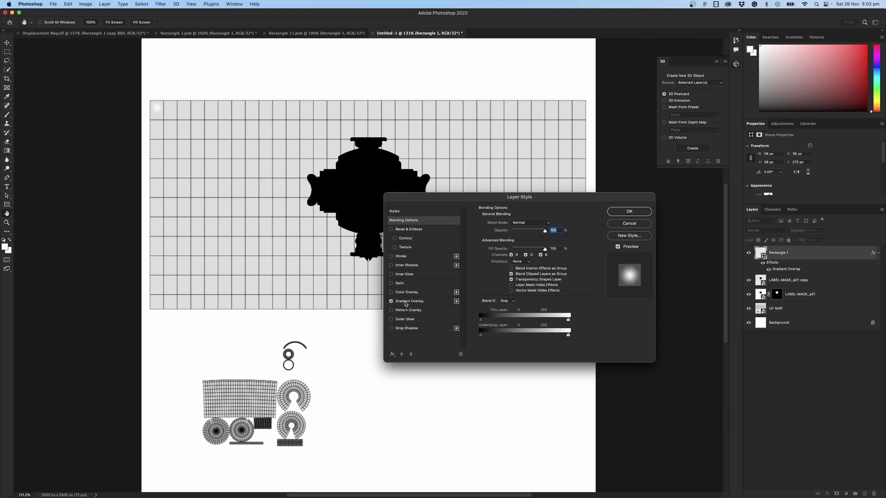
click(406, 302)
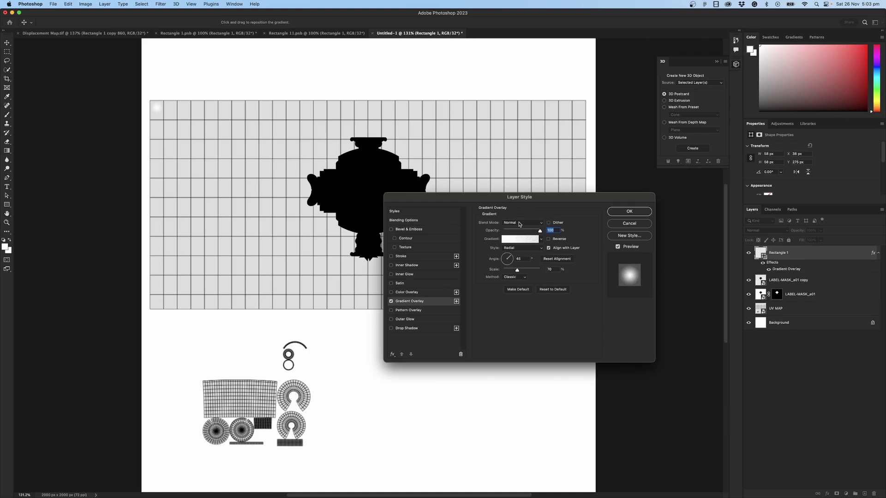
click(519, 223)
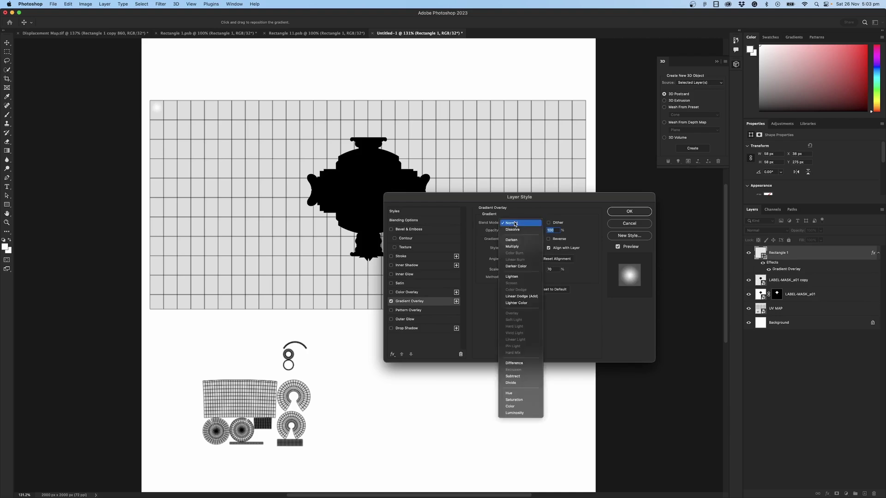
click(520, 224)
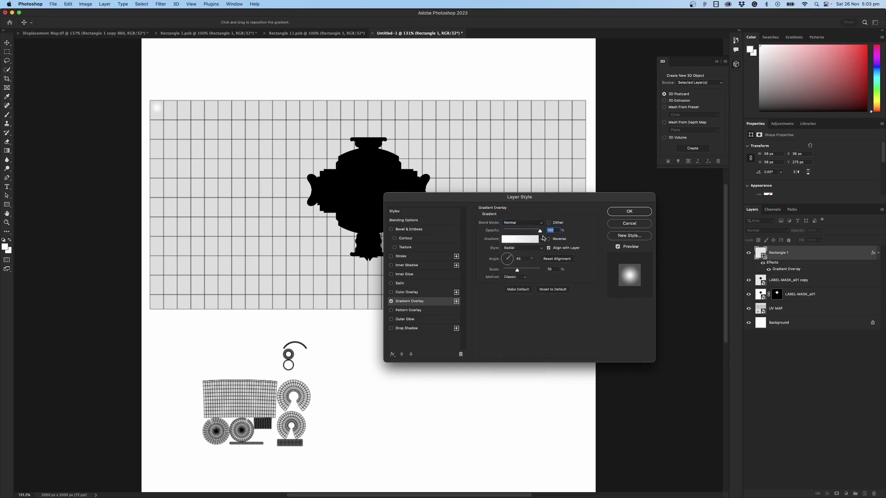
Step: Edit the overlay's gradient and set the brightness of its starting colour stop, at location 0%, to 60%
click(513, 240)
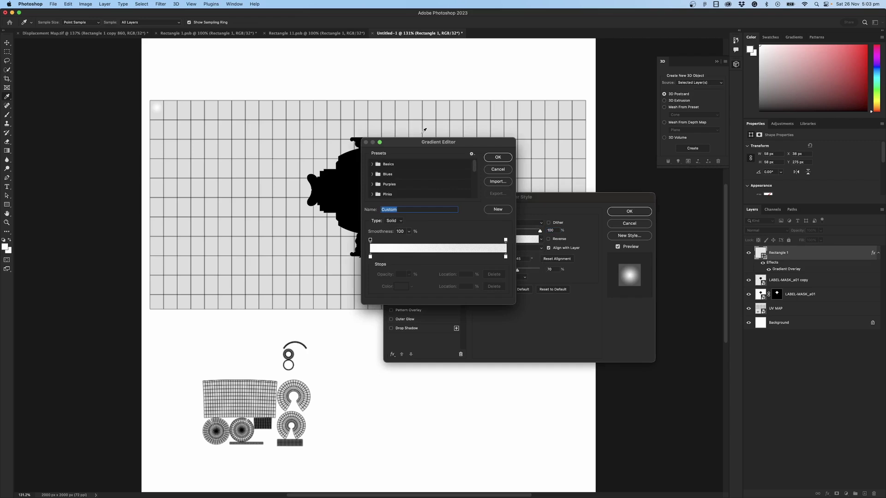
drag(426, 142, 386, 137)
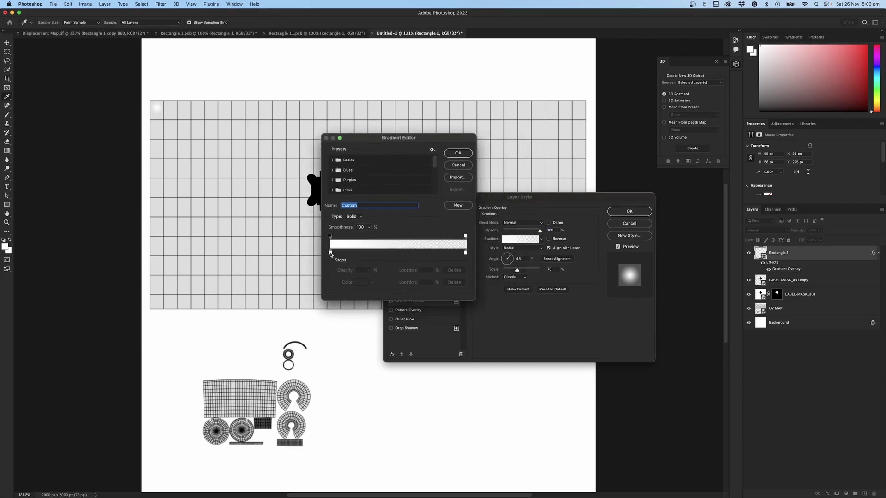
click(330, 254)
click(466, 253)
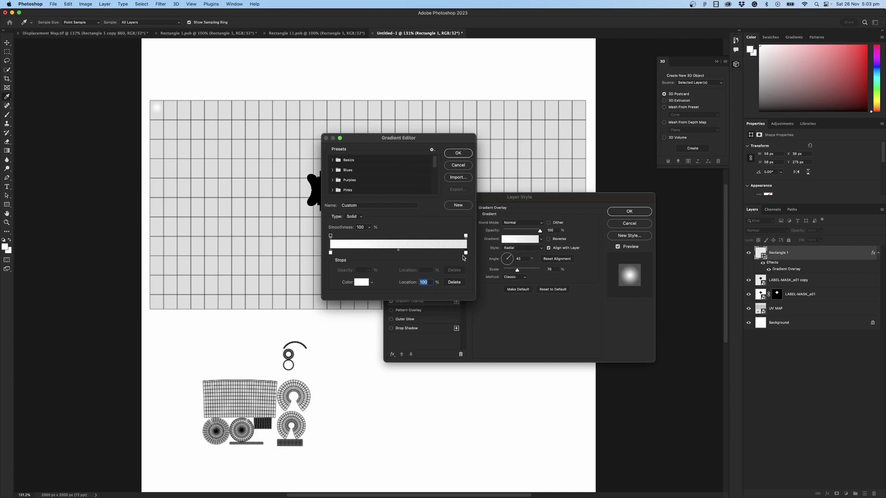
click(360, 282)
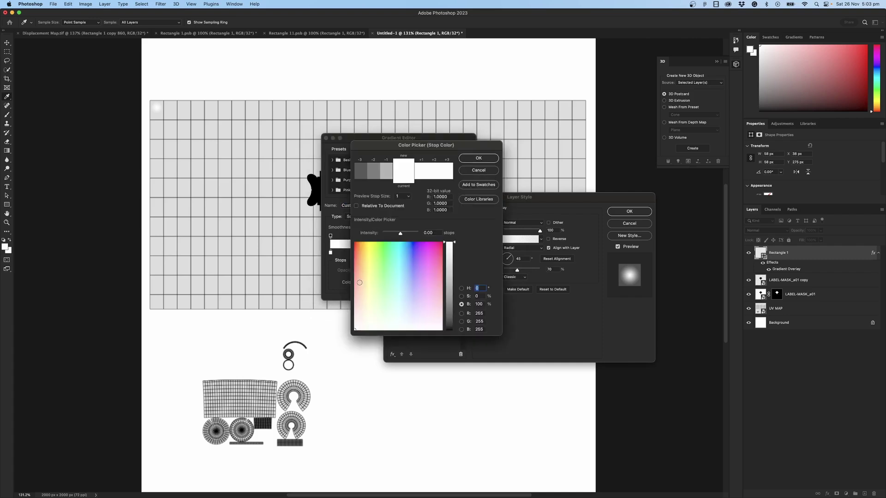
click(470, 161)
click(330, 253)
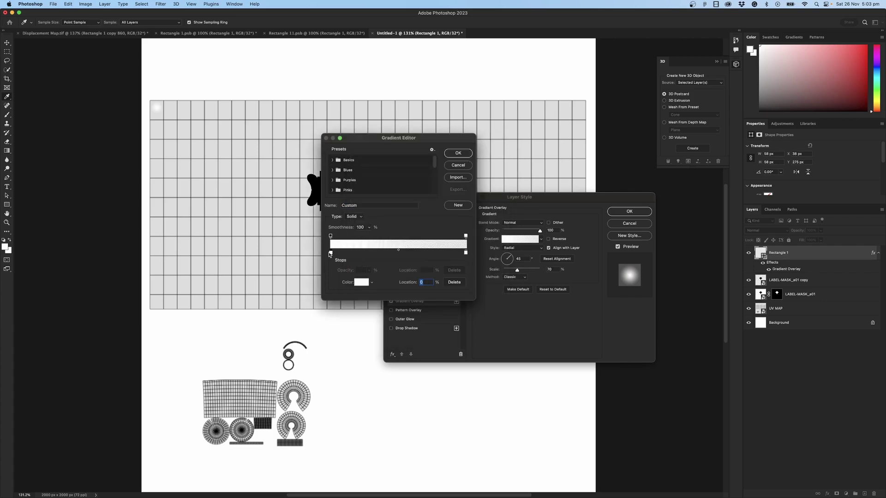
click(360, 285)
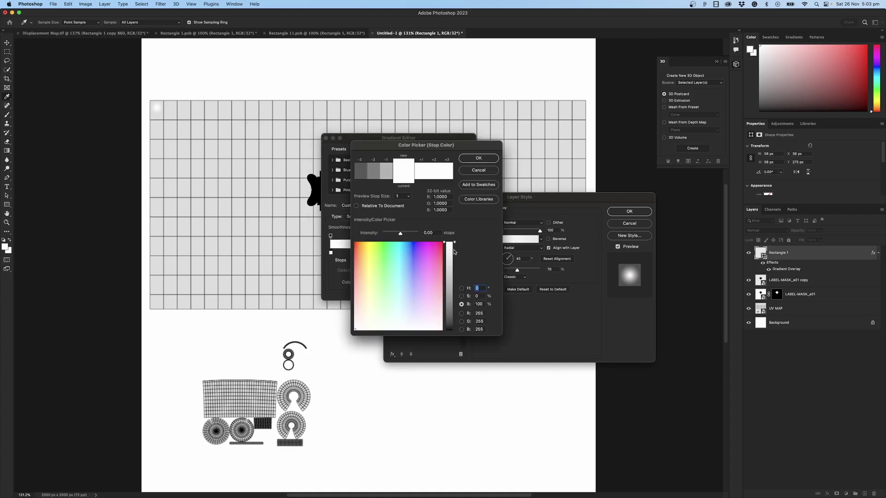
click(479, 303)
text(60)
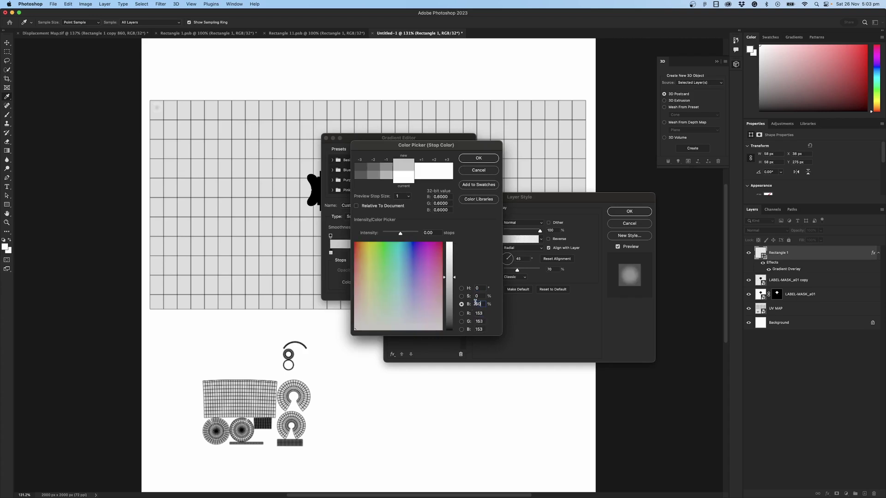
click(478, 158)
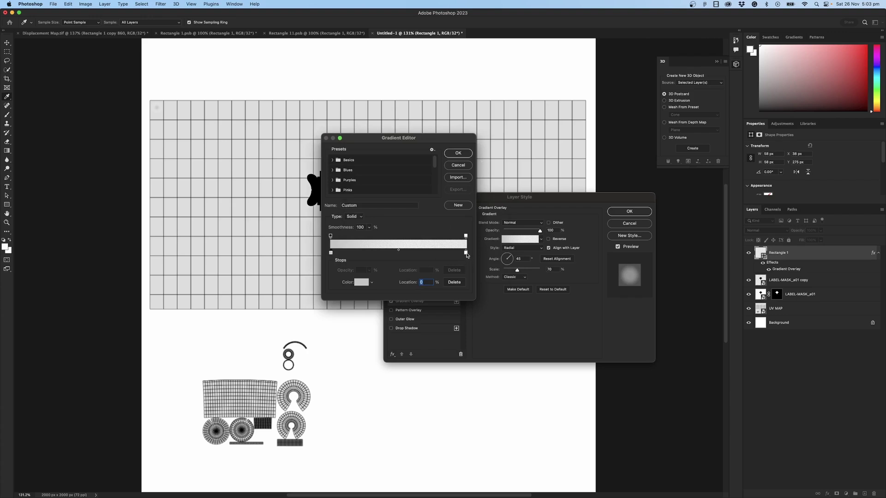
Step: Set the gradient's end colour stop to 60% brightness, check both opacity stops and accept the gradient
click(465, 253)
click(361, 283)
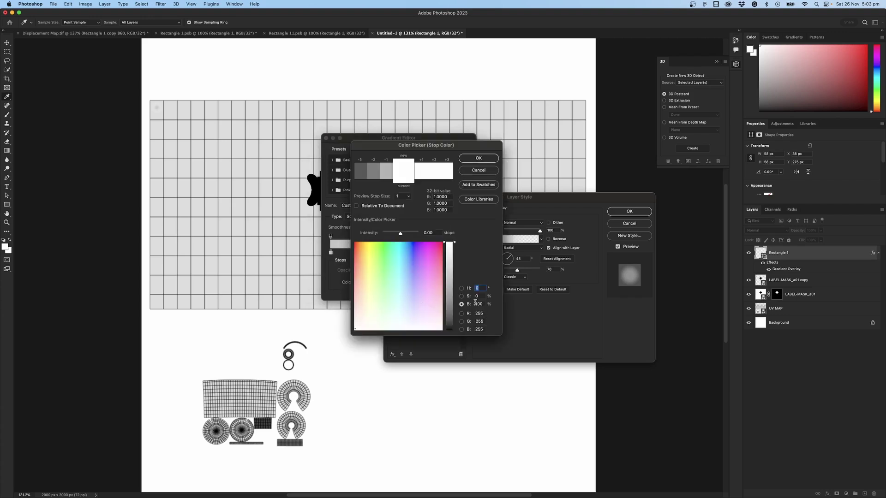
click(479, 304)
text(60)
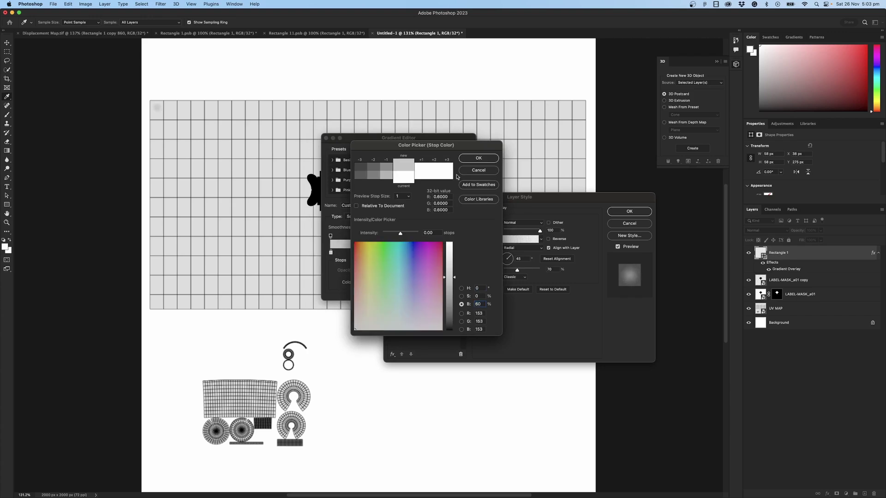
click(478, 159)
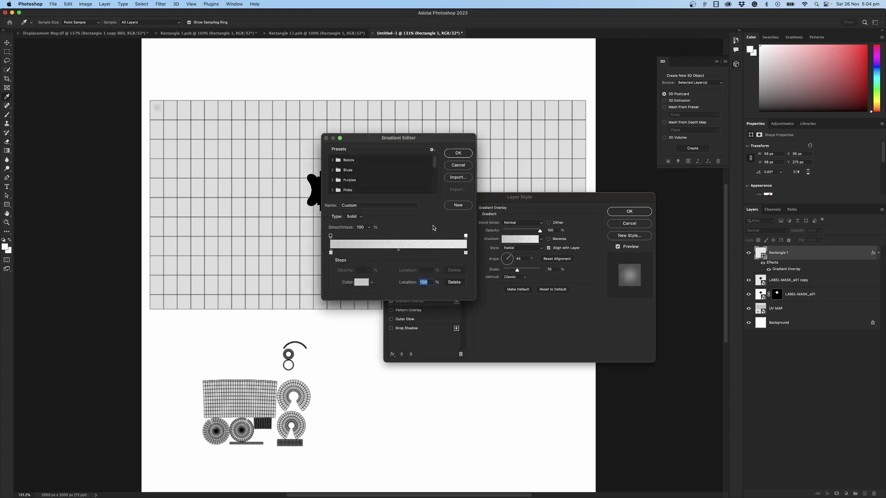
click(330, 236)
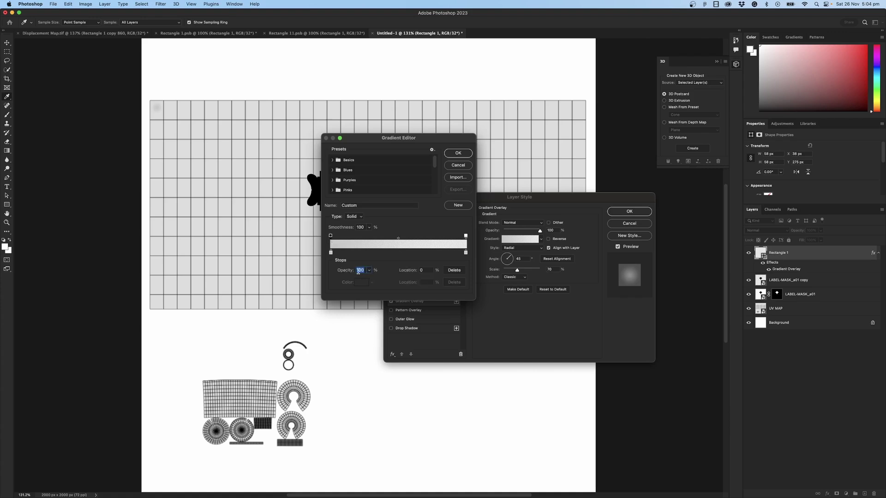
click(466, 236)
click(458, 154)
Step: Change the gradient overlay's style to Diamond, increase its scale and apply the layer style
click(508, 250)
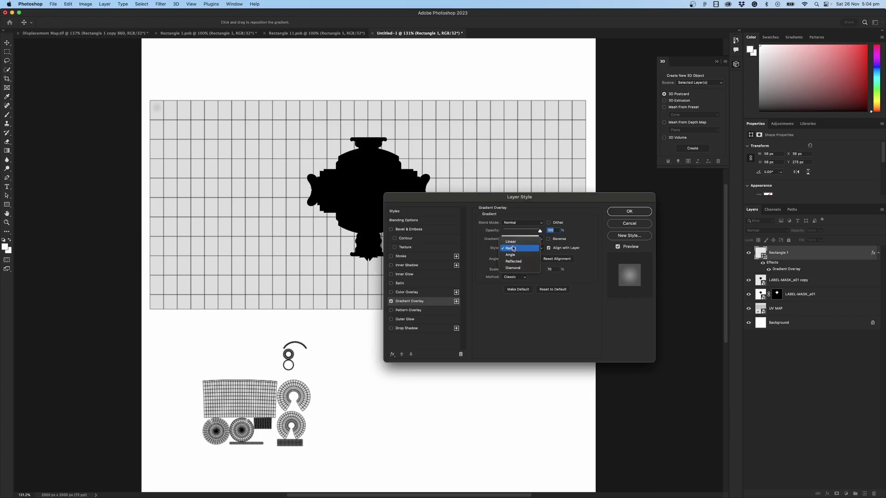
click(514, 271)
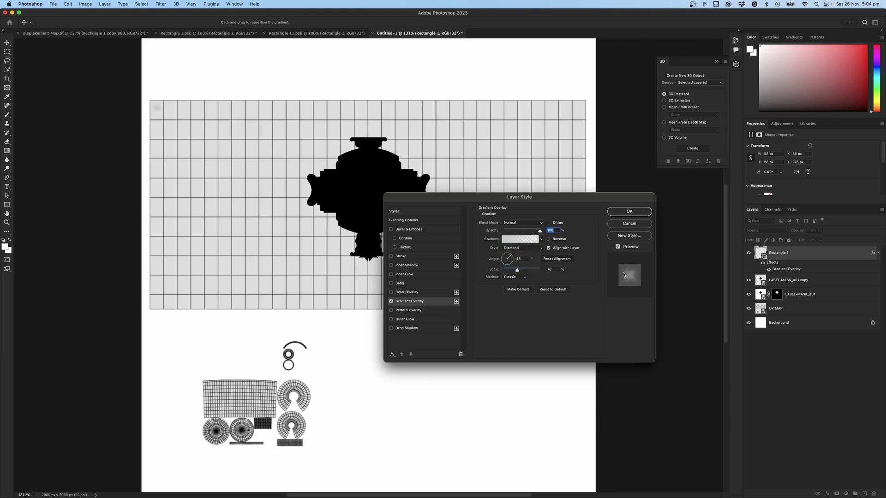
drag(517, 272, 526, 270)
click(637, 211)
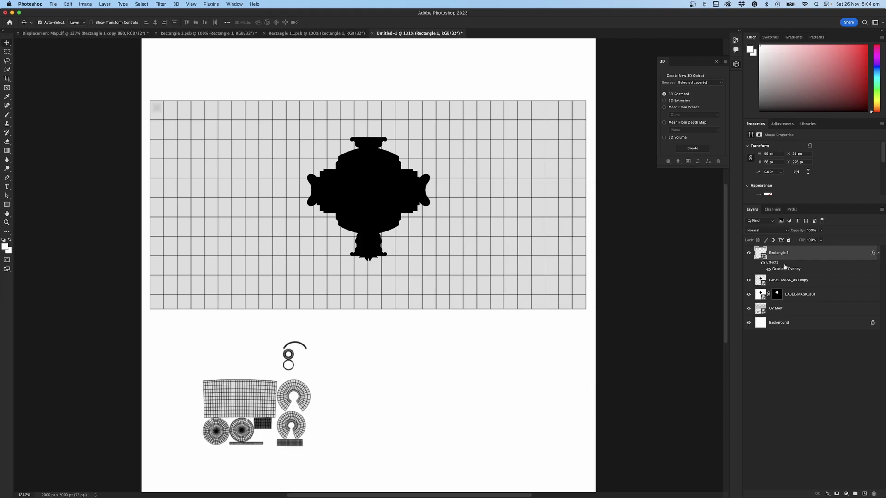
Step: Convert the Rectangle 1 layer to a smart object and place it in a new group named Detail
right_click(824, 255)
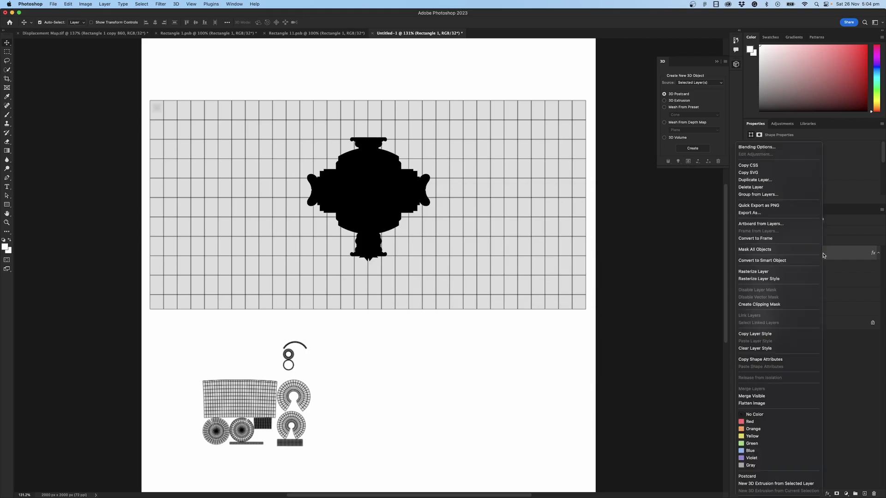
click(768, 260)
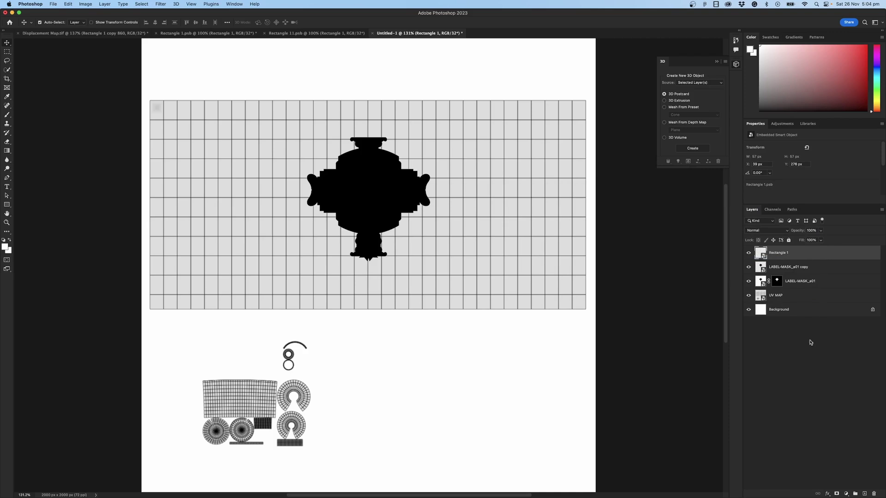
click(855, 493)
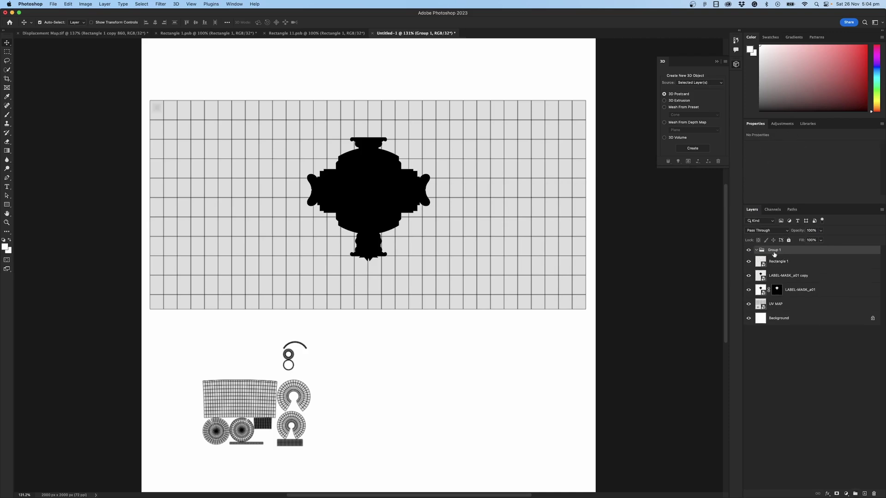
double_click(774, 250)
text(Detail)
key(Return)
drag(784, 261, 781, 251)
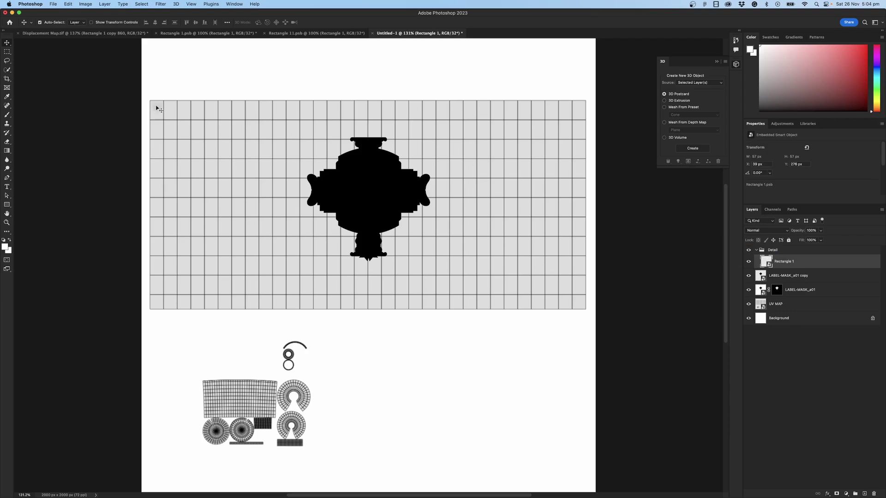
Step: Hide the UV MAP layer and add a black Solid Color fill layer directly above the Background layer
click(748, 304)
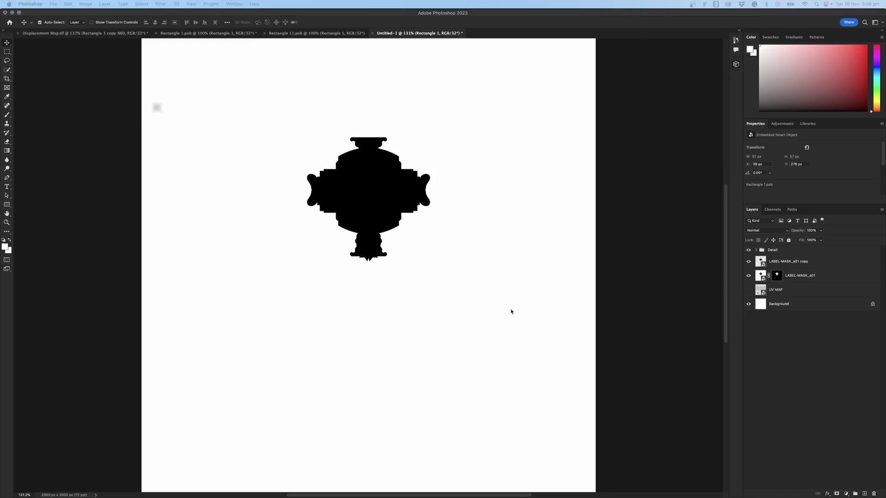
click(846, 493)
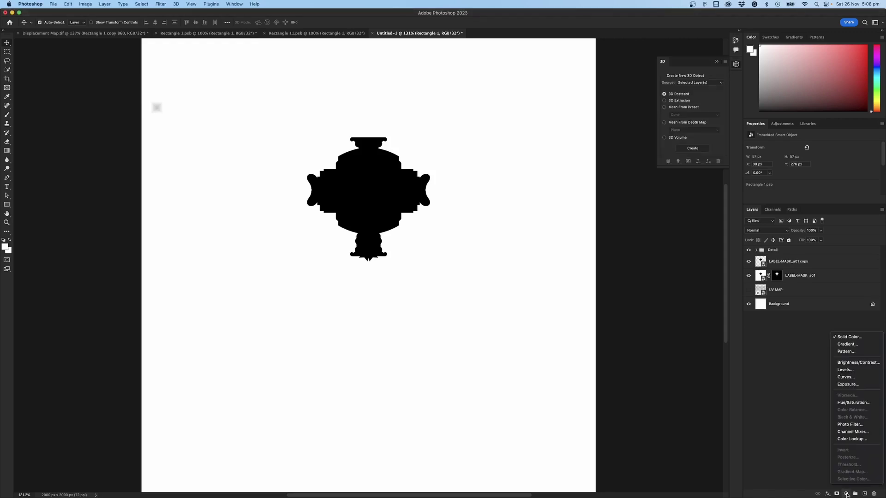
click(848, 337)
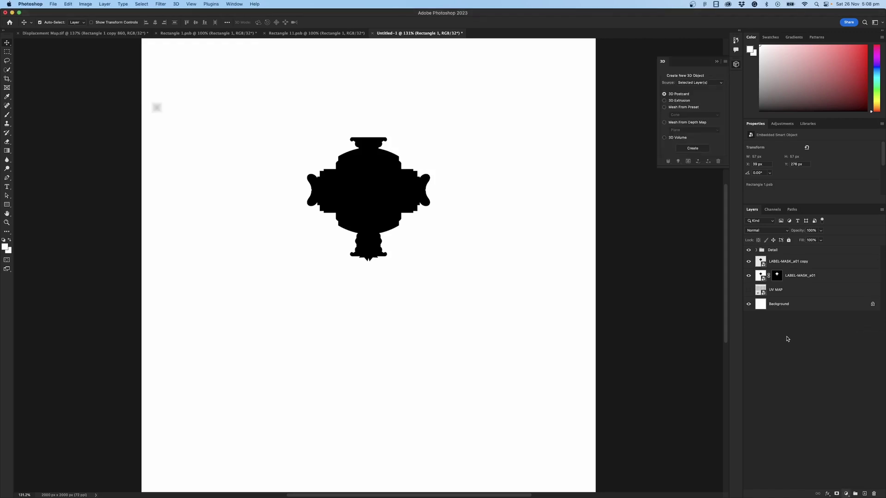
drag(451, 259, 442, 346)
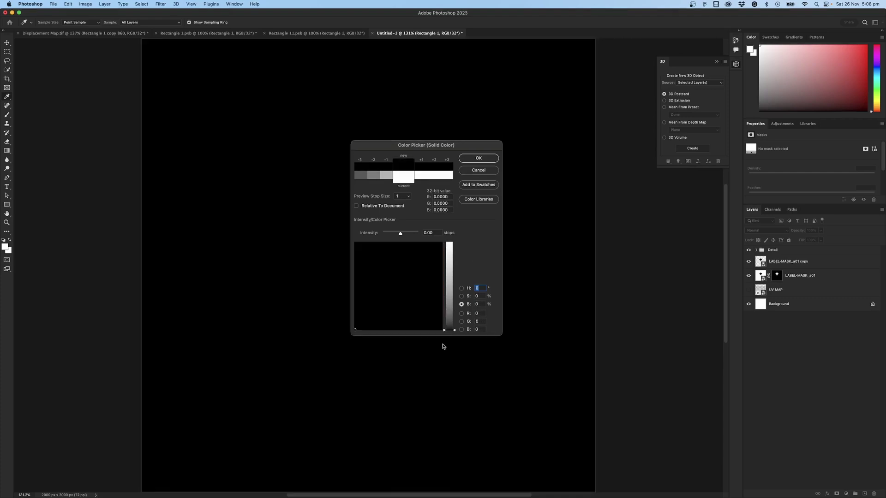
click(481, 158)
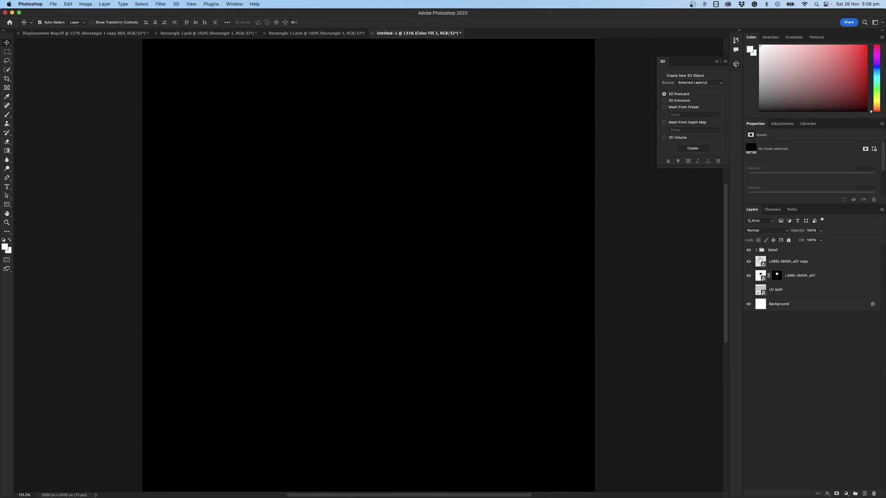
click(755, 250)
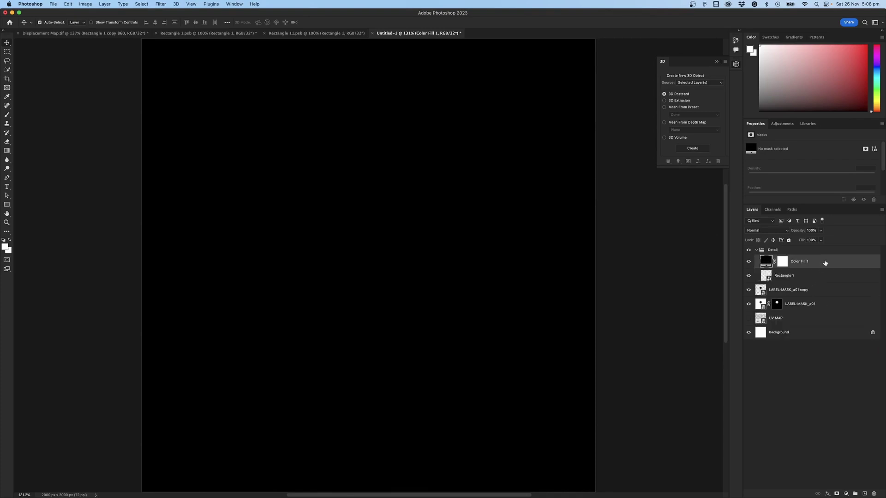
drag(827, 263, 813, 320)
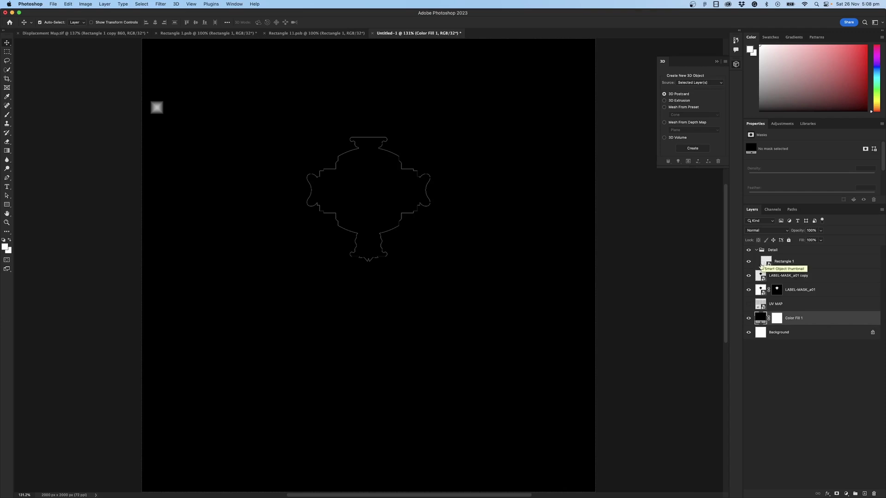
Step: Lock the LABEL-MASK_a01 copy, LABEL-MASK_a01, UV MAP and Color Fill 1 layers, and select Rectangle 1
shift+click(847, 276)
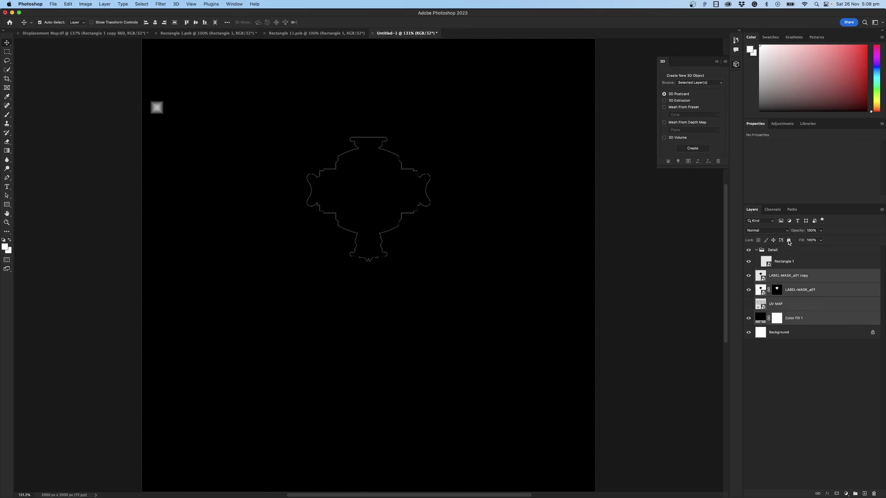
click(788, 240)
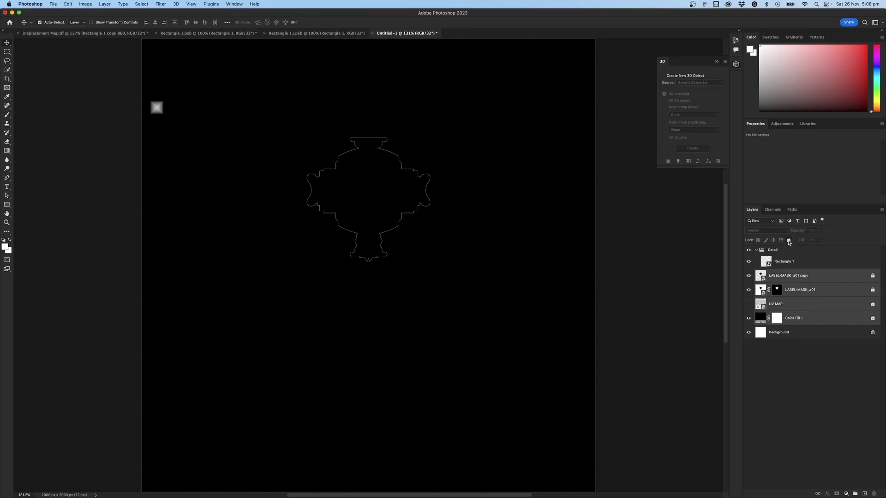
click(802, 263)
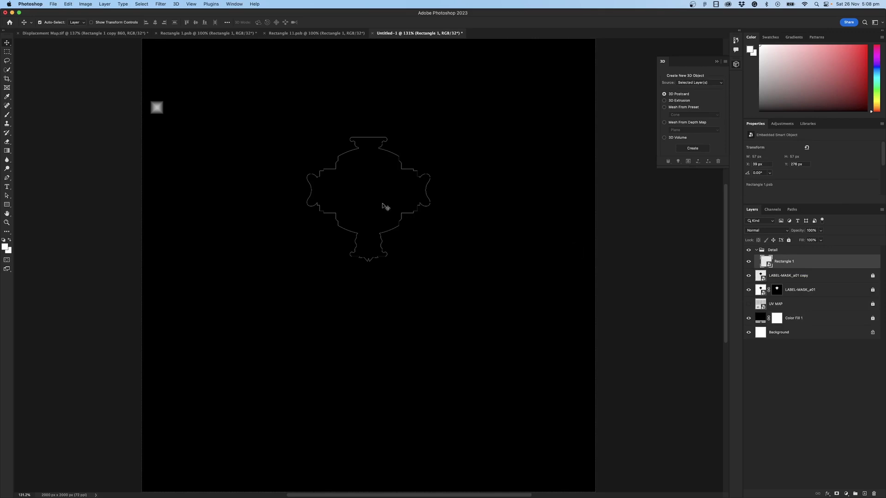
Step: Duplicate the Rectangle 1 square directly below itself, and duplicate the resulting pair below to form a column of four squares
key(super+j)
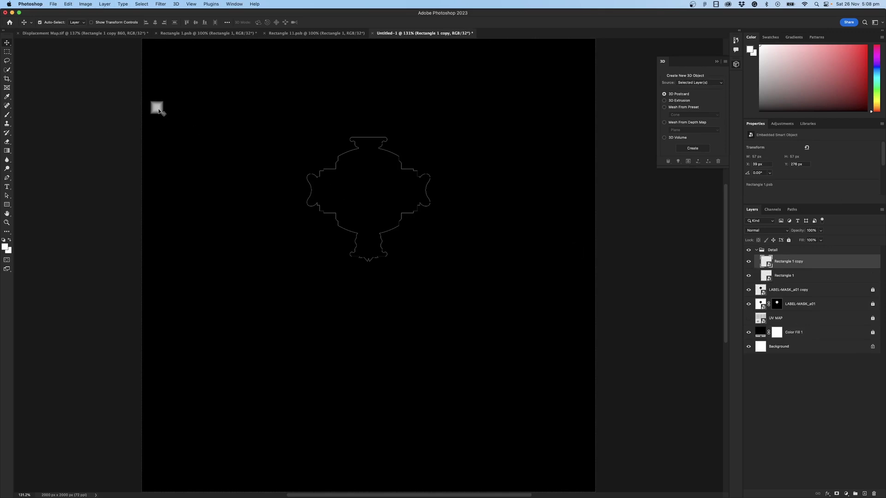
drag(159, 111, 158, 122)
click(815, 277)
shift+click(815, 263)
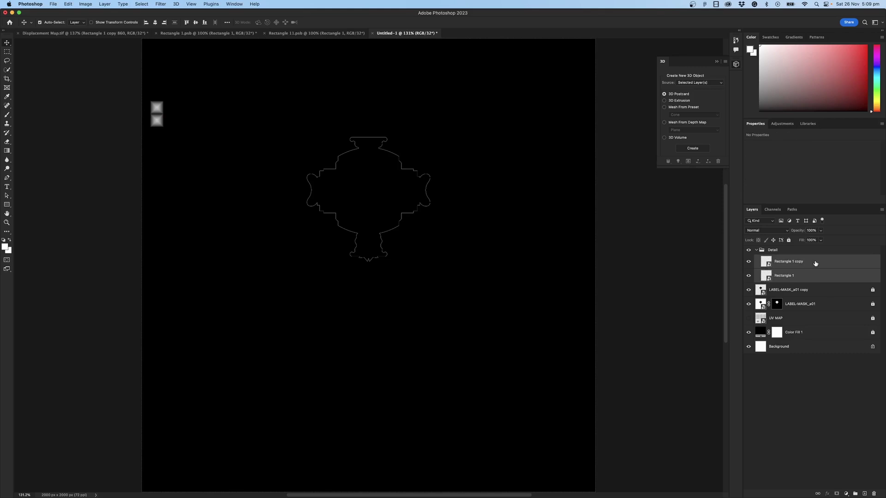
mouse_move(157, 121)
mouse_down()
mouse_move(156, 110)
mouse_move(157, 137)
mouse_up()
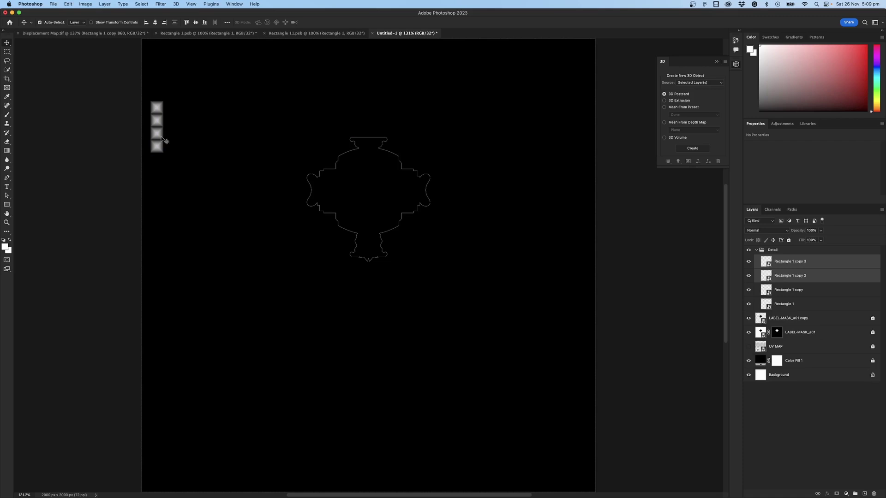
Step: Duplicate the column of squares alongside itself and duplicate both columns again, forming a four-by-four grid
click(815, 303)
shift+click(813, 263)
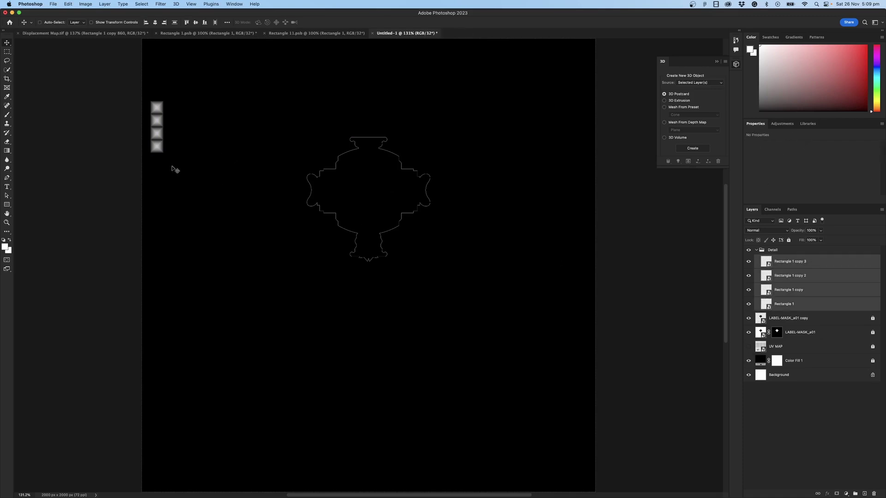
drag(160, 112, 172, 113)
click(804, 362)
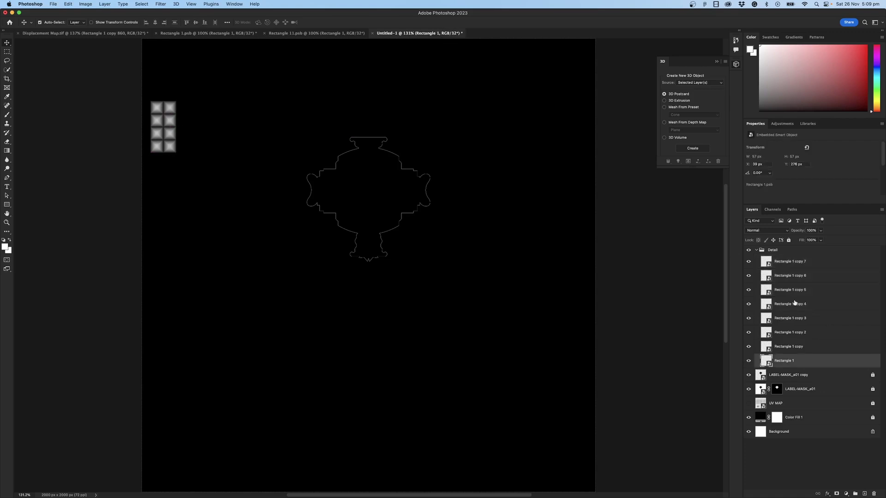
shift+click(790, 261)
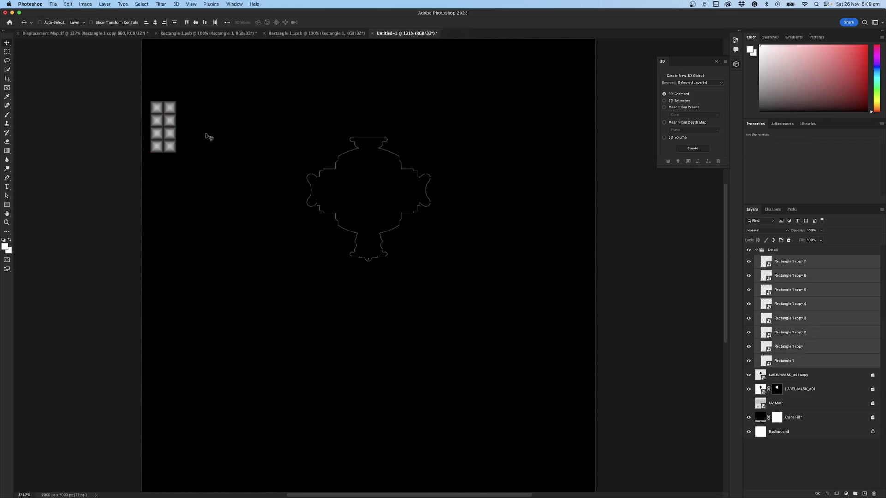
drag(166, 112, 192, 111)
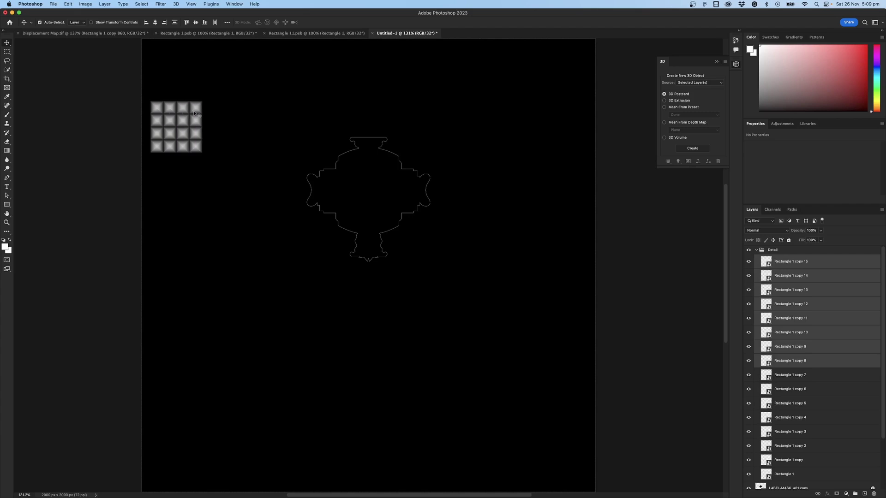
Step: Duplicate the whole four-by-four grid directly below itself, keeping the spacing even, to get eight rows of squares
drag(94, 84, 229, 190)
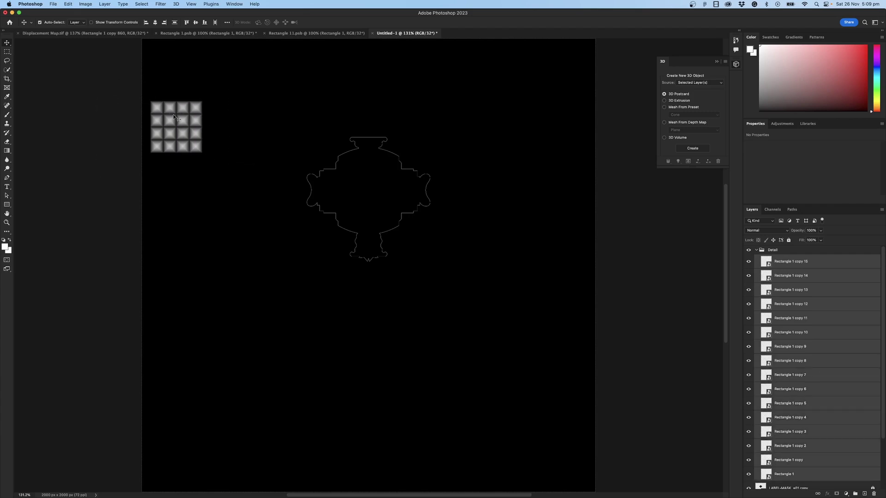
drag(160, 109, 162, 142)
key(super+z)
drag(158, 111, 158, 160)
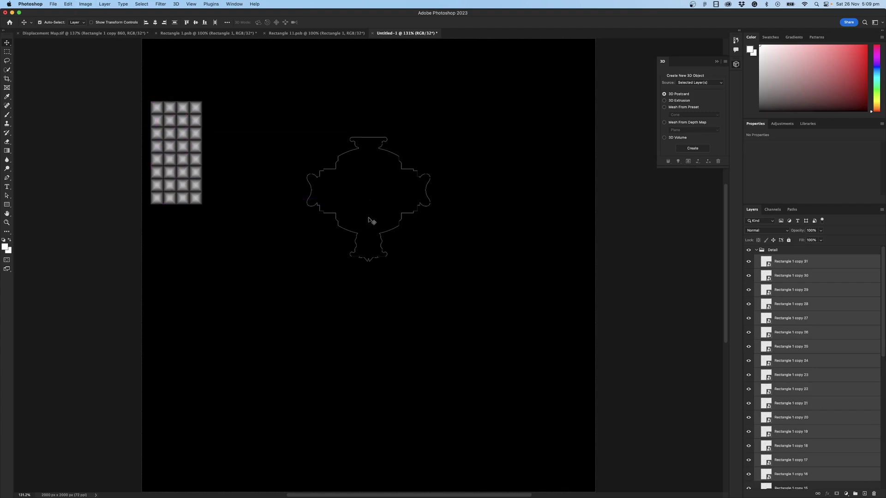
Step: Show the UV MAP layer and duplicate all the squares downward to sixteen rows, covering the height of the UV rectangle
scroll(830, 350, down, 5)
scroll(797, 418, down, 5)
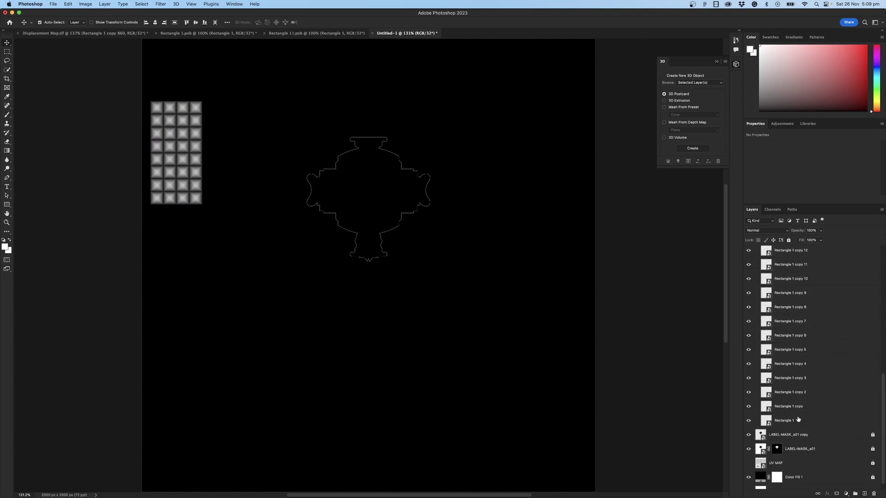
click(748, 463)
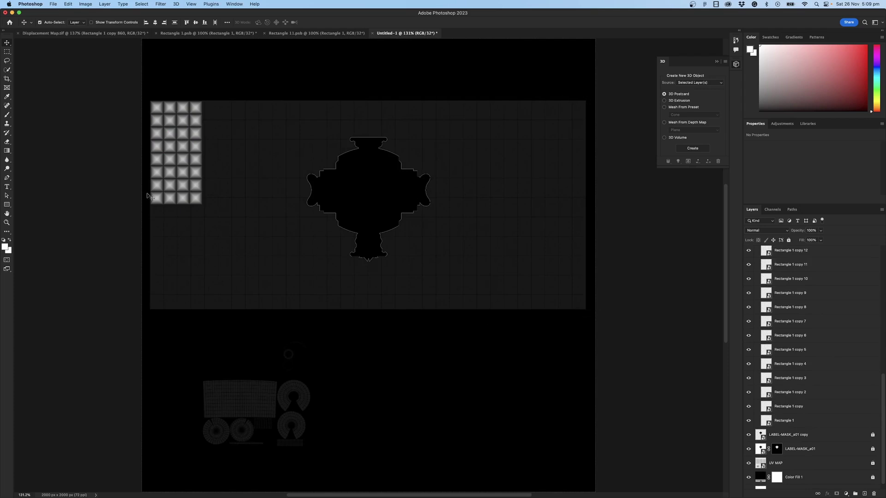
drag(116, 91, 207, 231)
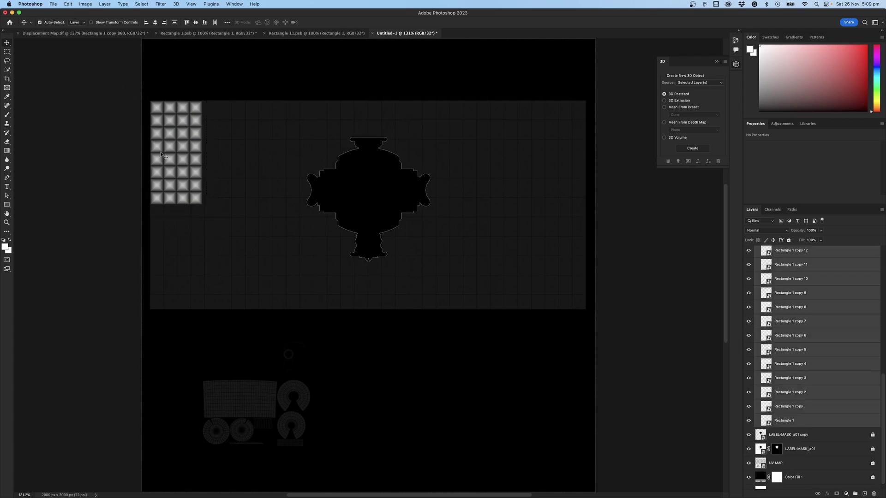
drag(156, 121, 159, 212)
Step: Duplicate the blocks of squares horizontally until 34 columns cover the full width of the UV rectangle
drag(92, 73, 231, 336)
drag(159, 112, 213, 111)
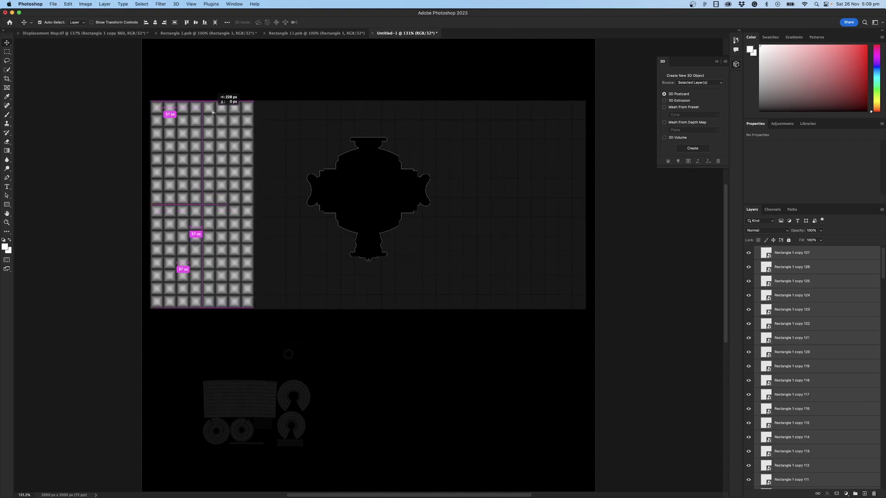
drag(103, 87, 251, 317)
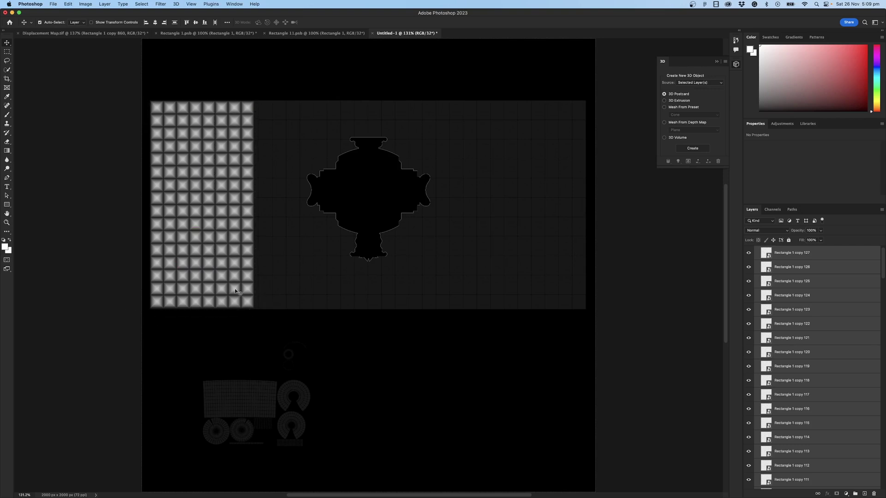
drag(158, 109, 480, 110)
drag(589, 105, 547, 311)
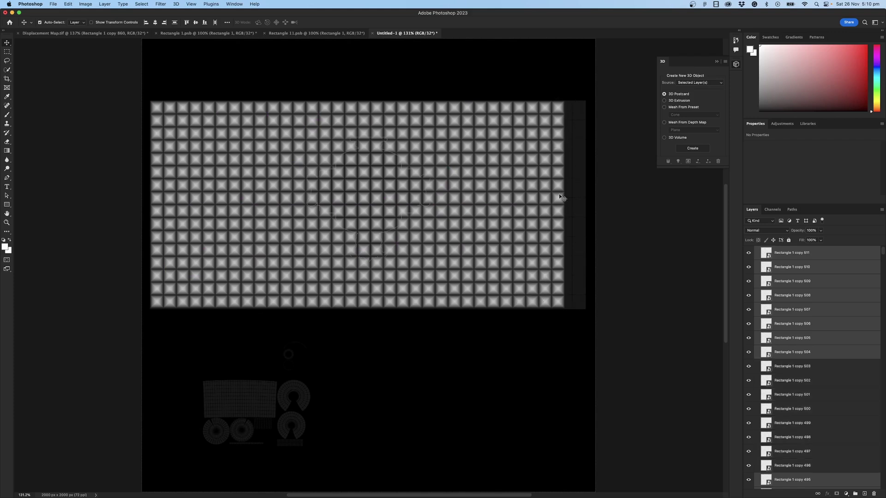
drag(571, 105, 595, 105)
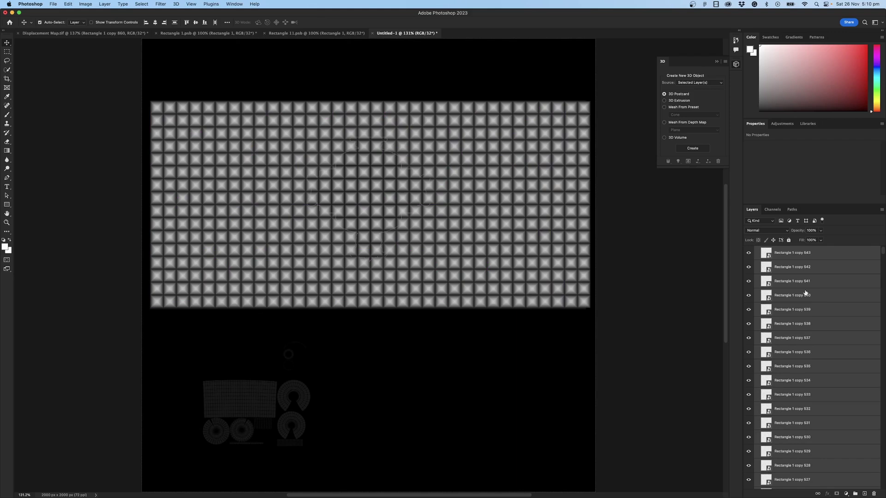
Step: Collapse the Detail group, move the LABEL-MASK_a01 copy layer above it and unlock that layer
scroll(846, 287, up, 1)
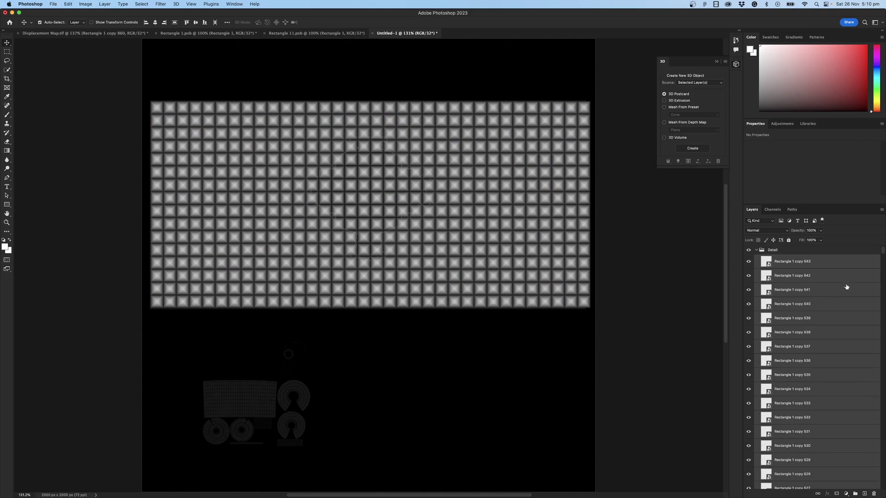
click(755, 250)
click(803, 263)
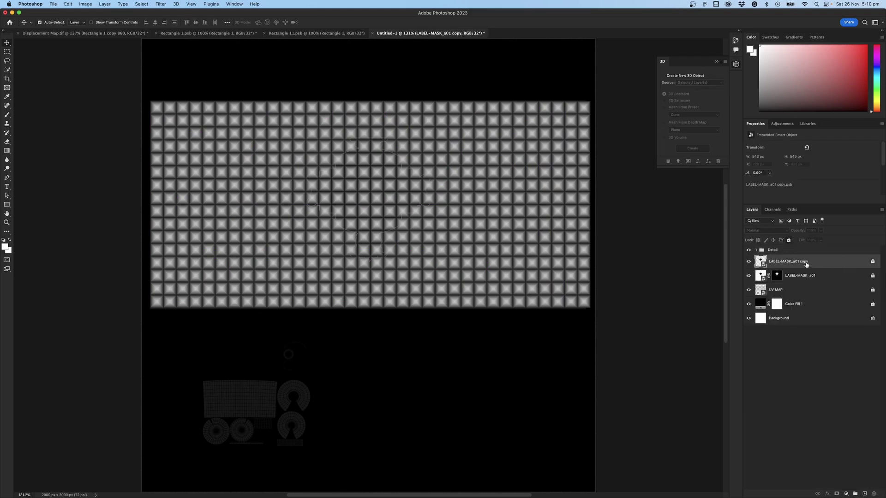
drag(834, 263, 820, 246)
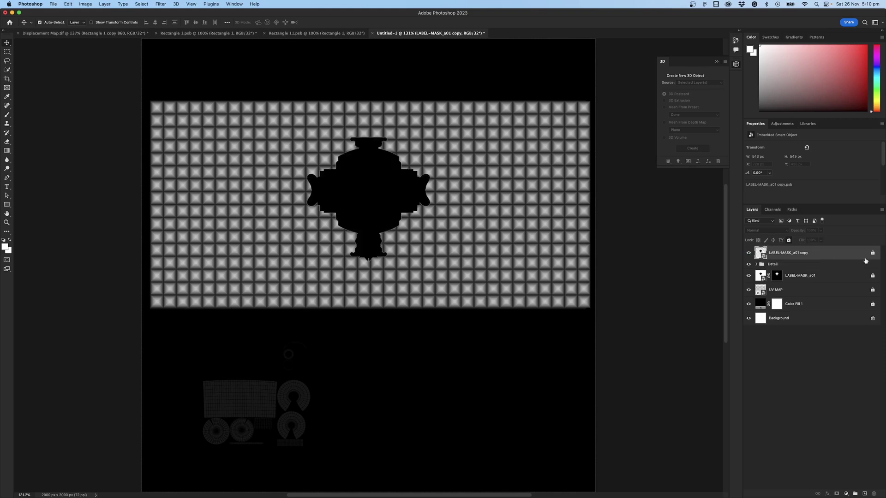
click(873, 254)
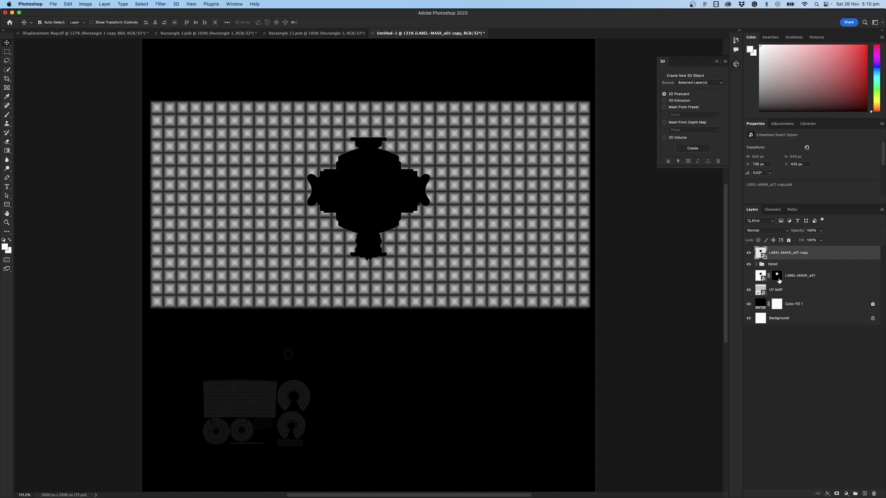
Step: Apply a Gaussian Blur with a radius of 3.1 pixels to the LABEL-MASK_a01 copy layer
click(157, 5)
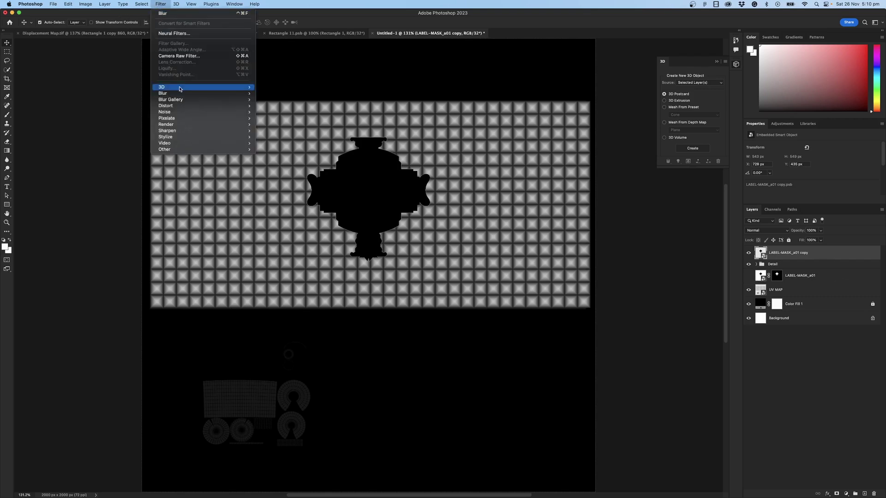
mouse_move(197, 92)
click(273, 119)
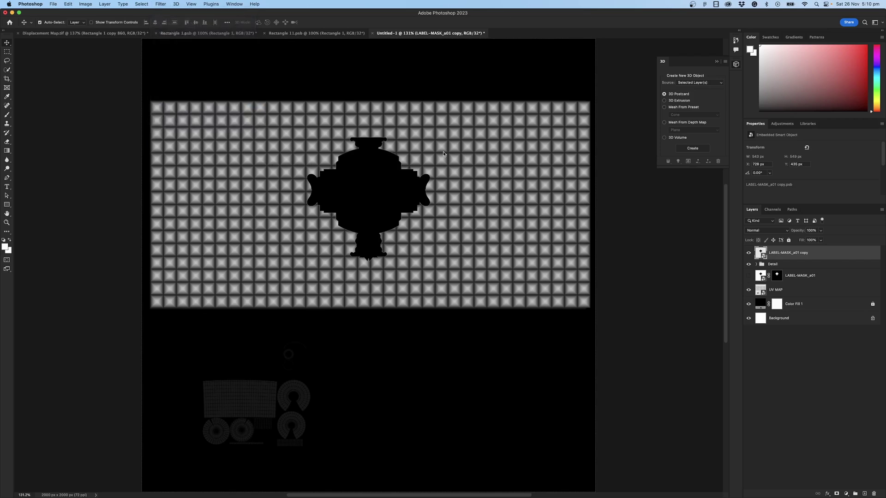
drag(283, 99, 528, 123)
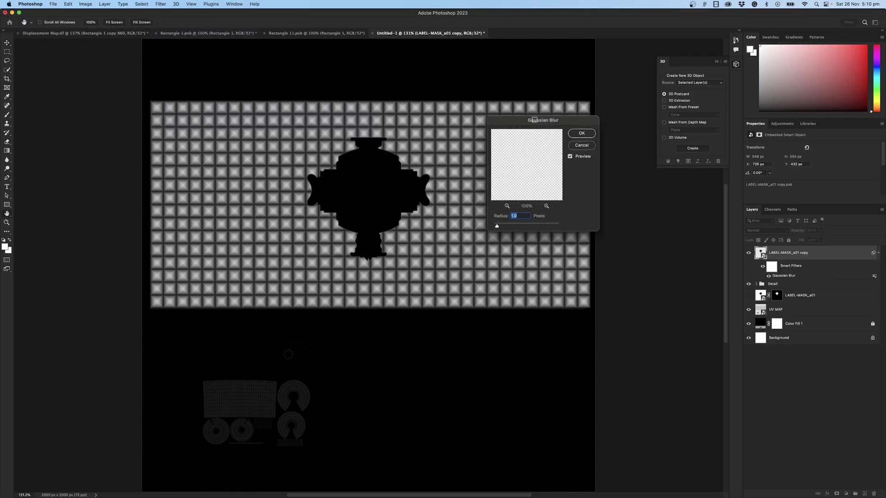
drag(498, 226, 506, 226)
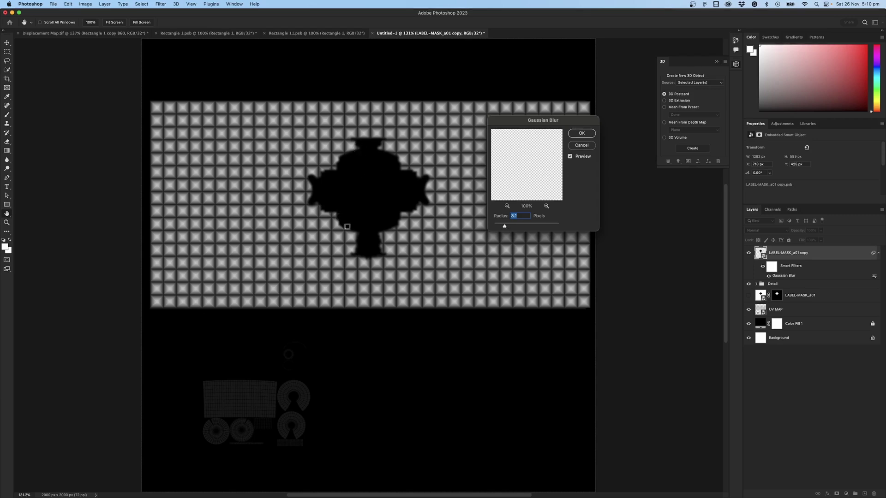
click(581, 133)
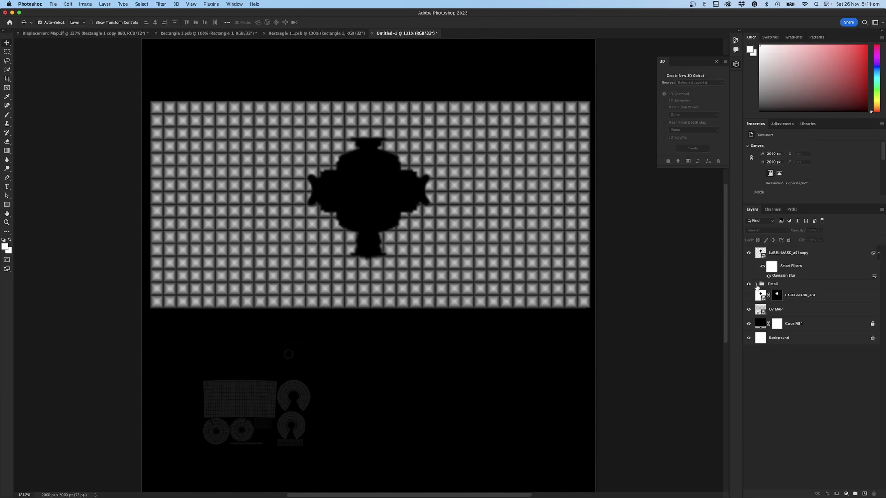
Step: Open the contents of a square smart object in the Detail group, duplicate its Rectangle 1 layer and hide the original
click(756, 284)
click(755, 284)
click(756, 285)
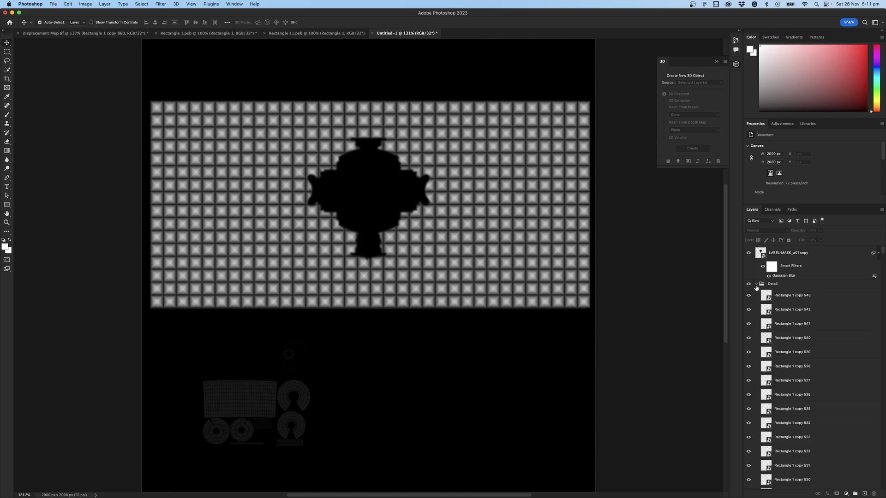
double_click(768, 298)
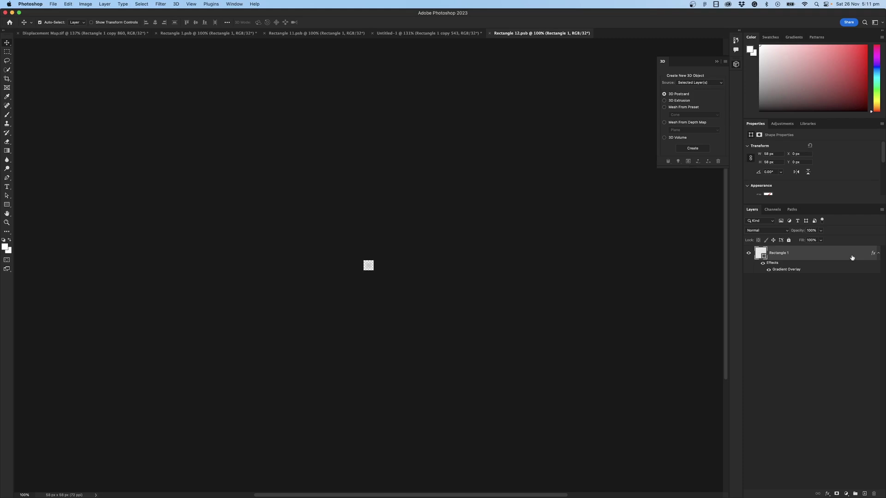
drag(852, 257, 864, 495)
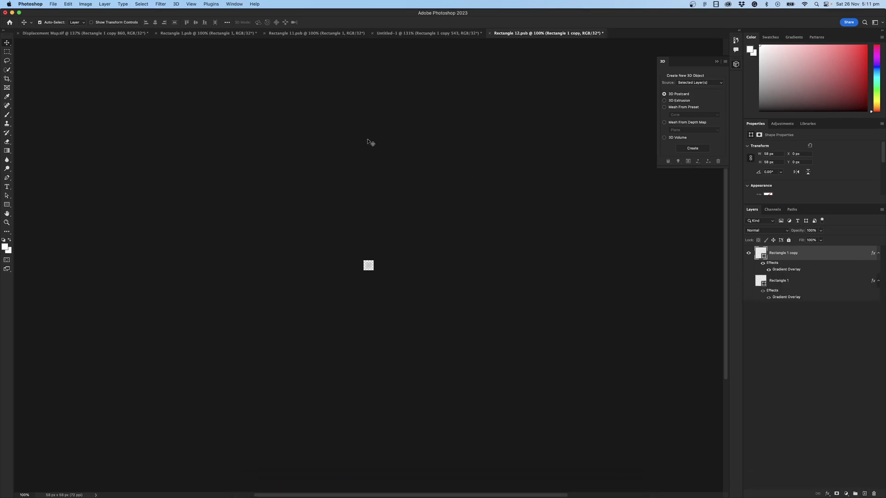
Step: Convert the Rectangle 1 copy layer to a smart object and apply a Gaussian Blur with a 2.0 pixel radius
click(156, 5)
mouse_move(183, 94)
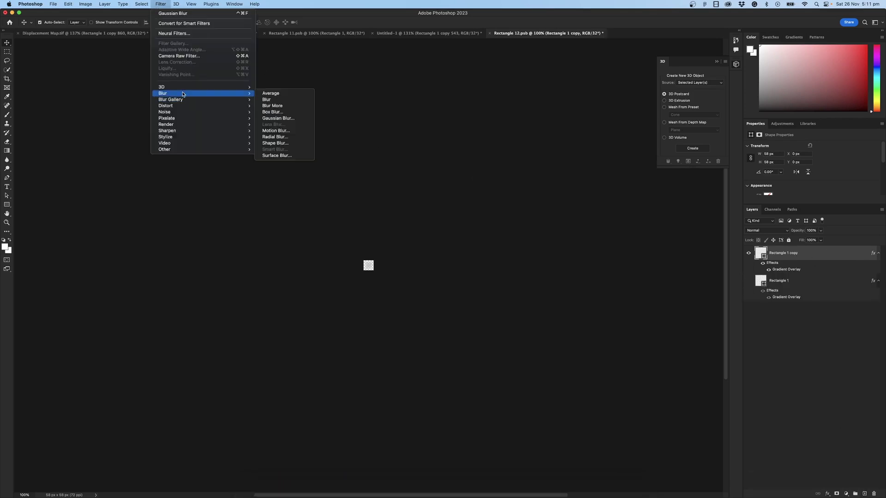
click(290, 113)
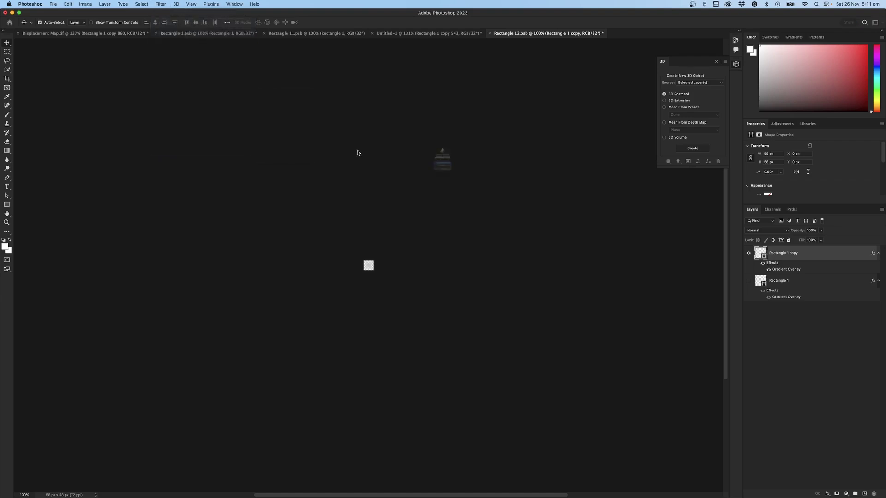
click(461, 179)
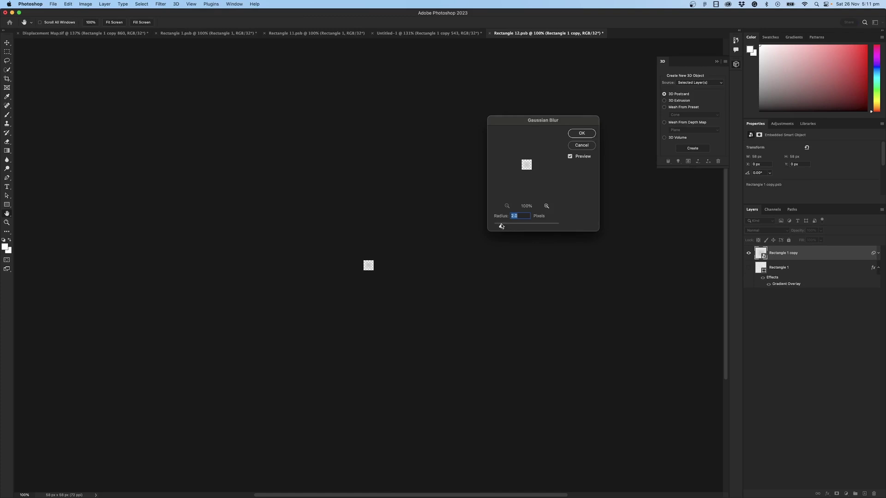
click(570, 135)
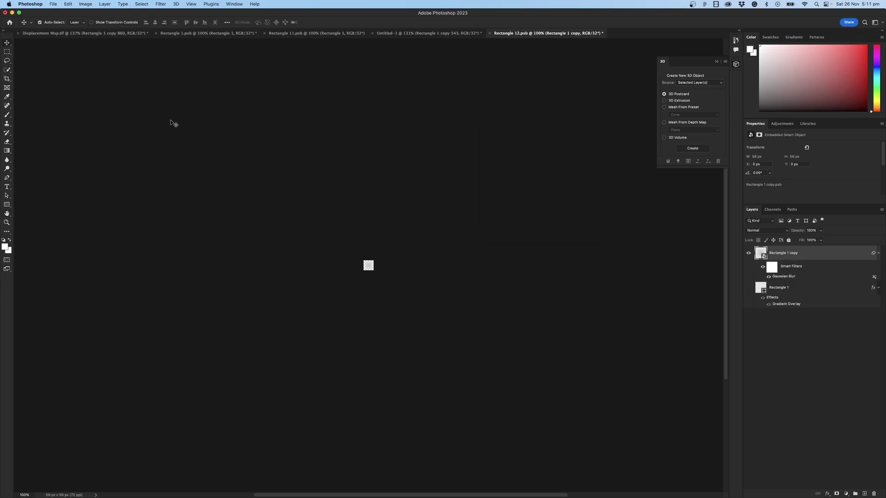
Step: Add a black Solid Color fill layer and move it beneath both rectangle layers
click(845, 494)
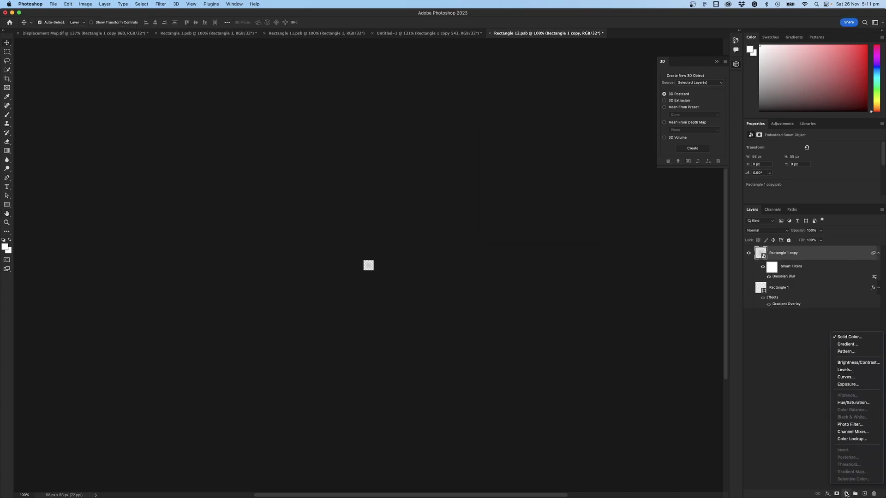
click(844, 342)
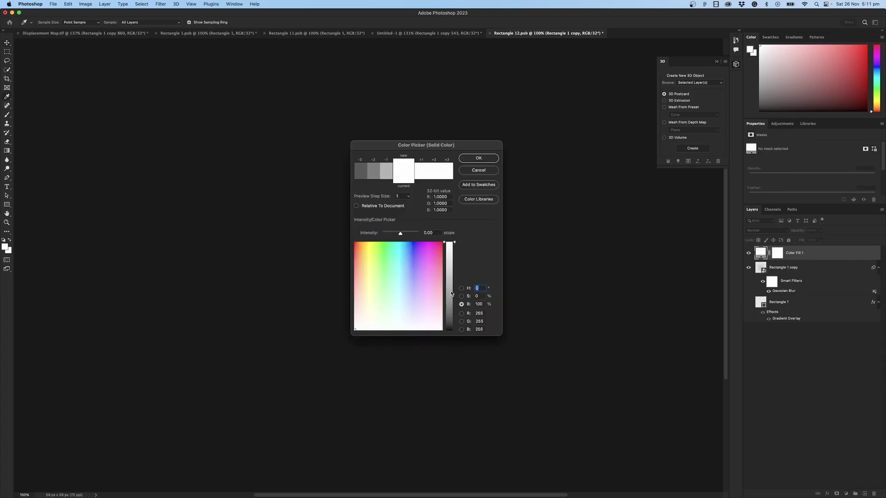
drag(452, 294, 446, 340)
click(478, 158)
drag(827, 254, 832, 335)
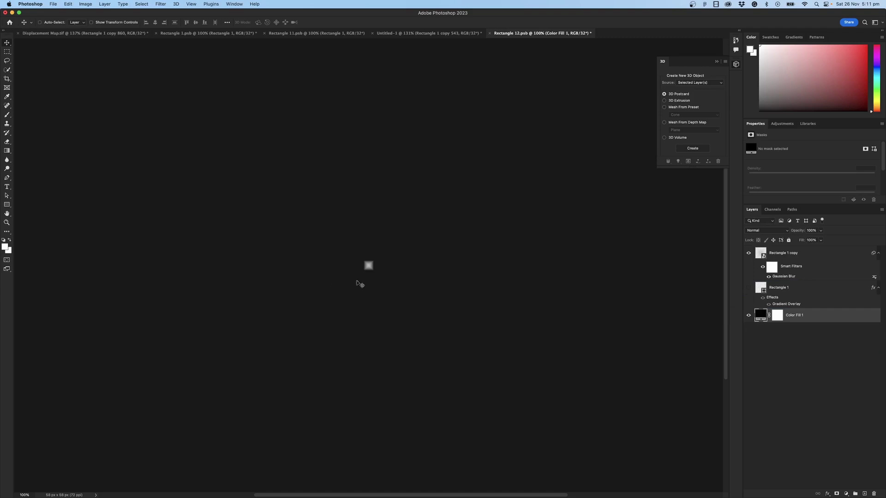
Step: Set the Gaussian Blur radius on the Rectangle 1 copy layer to 1.5 pixels and save the smart object's contents
key(super+equal)
key(super+equal)
key(super+equal)
key(super+equal)
key(super+equal)
key(super+equal)
key(super+equal)
key(super+equal)
key(super+minus)
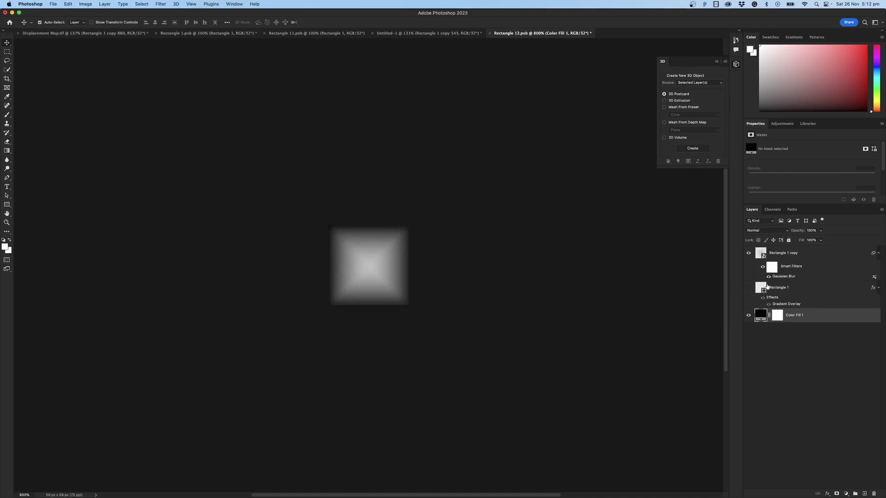
double_click(784, 277)
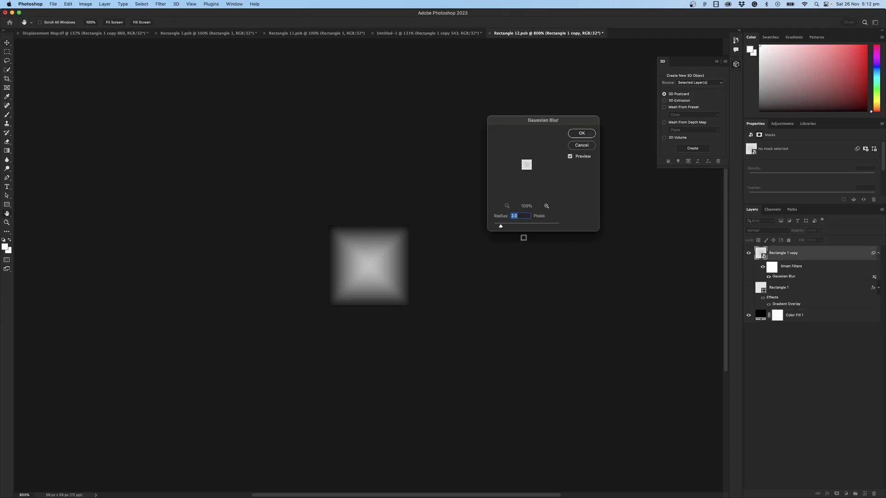
text(1.5)
key(Return)
key(super+s)
Step: Save the main displacement document as a TIFF named Displacement Map_a02.tif in the 02_IMAGES folder
key(ctrl+shift+Tab)
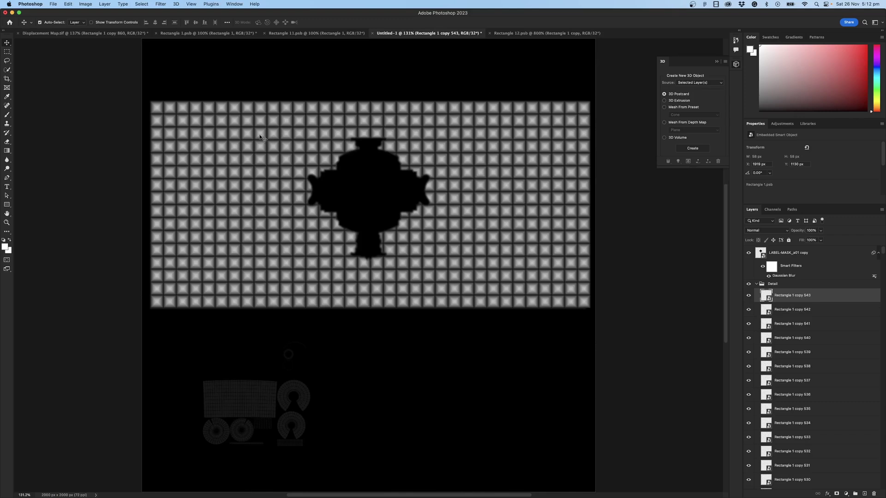
click(55, 6)
click(69, 79)
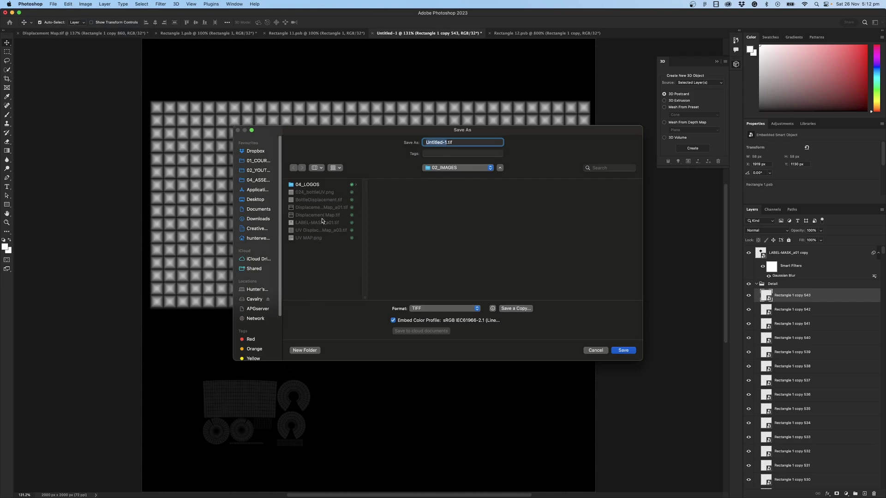
click(326, 207)
click(474, 143)
click(622, 351)
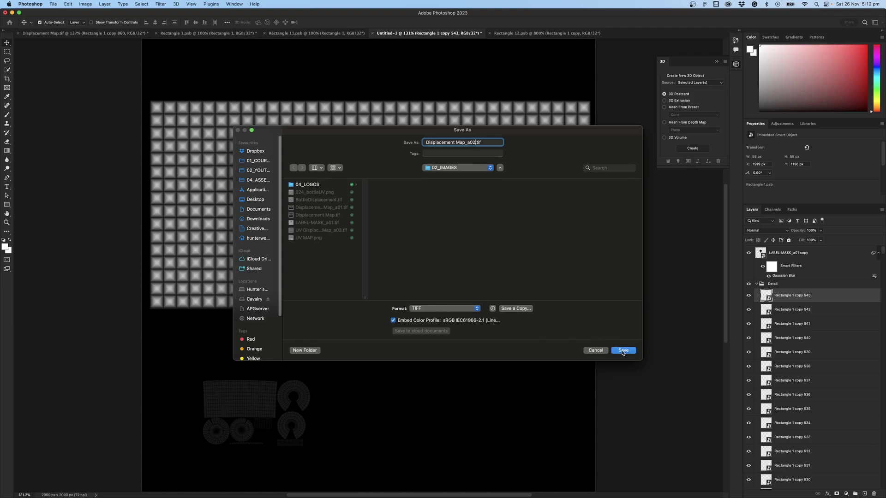
click(375, 161)
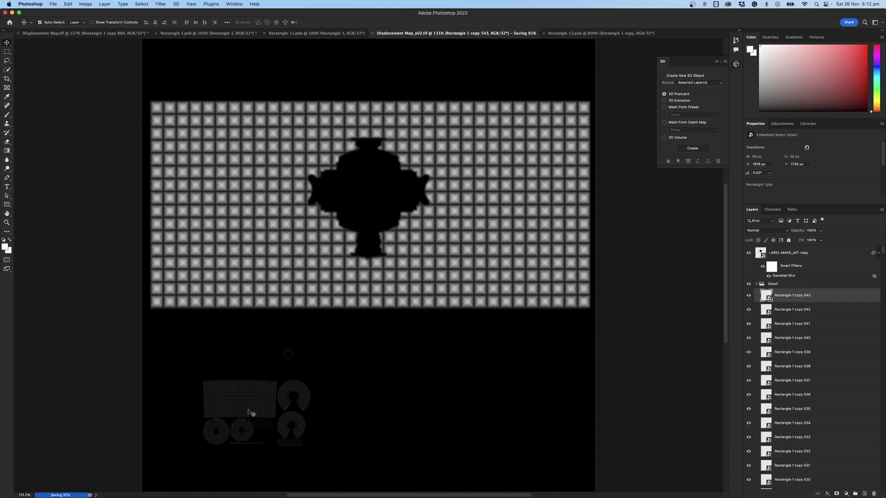
Step: Collapse the Detail group, hide the UV MAP layer and save the displacement map file again
scroll(814, 355, down, 5)
scroll(813, 354, up, 5)
click(755, 285)
click(748, 309)
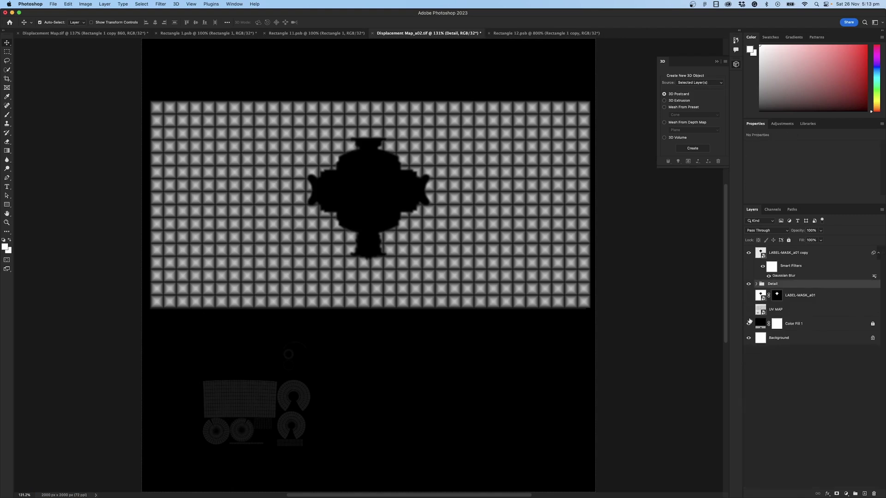
click(53, 4)
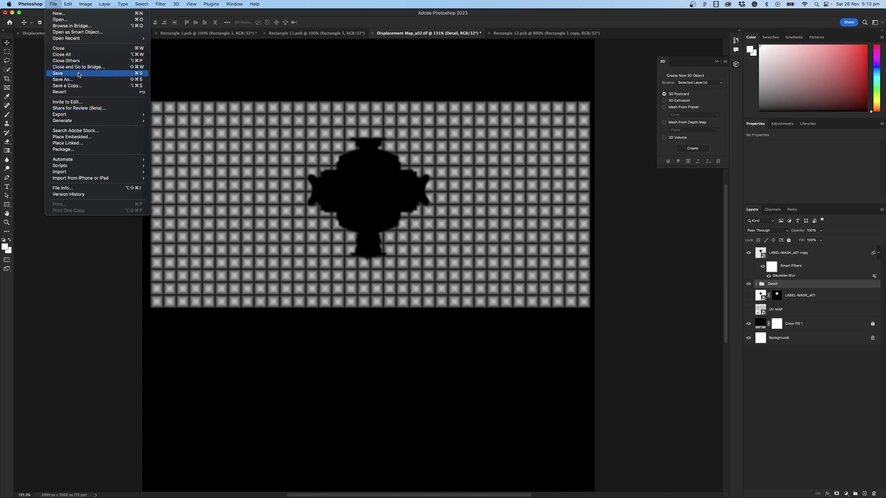
click(376, 94)
key(super+s)
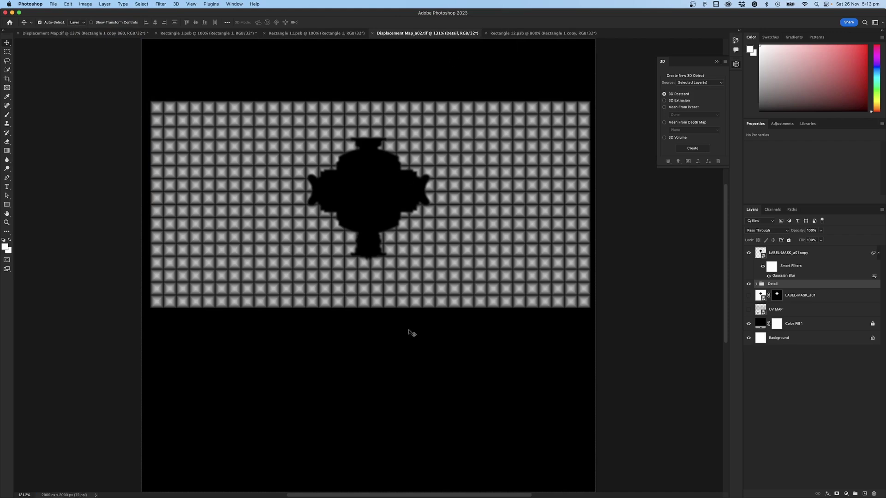
Step: Switch to Blender and add a UV Map node set to UVMap below the Material Output link in the Bottle material
key(super+Tab)
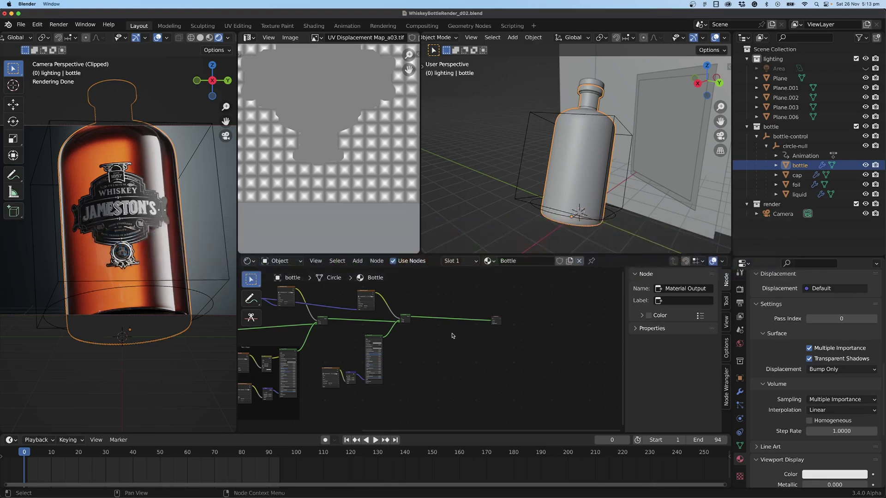
scroll(510, 336, up, 5)
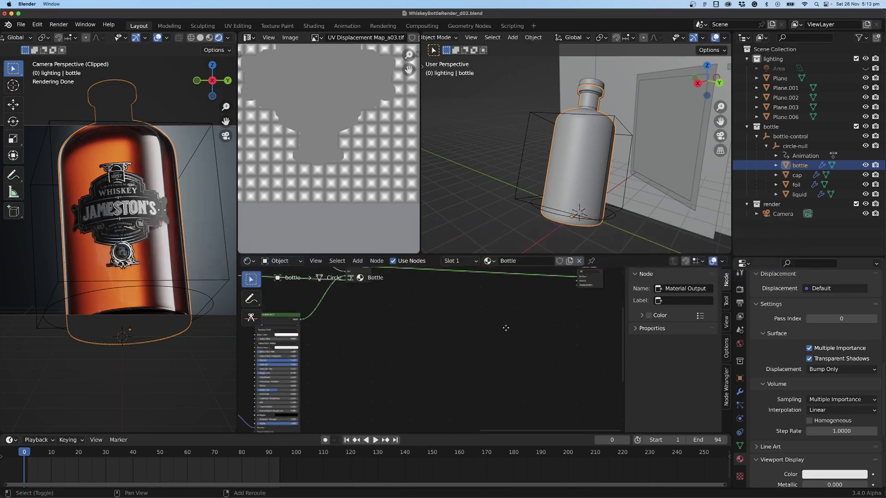
scroll(443, 360, up, 2)
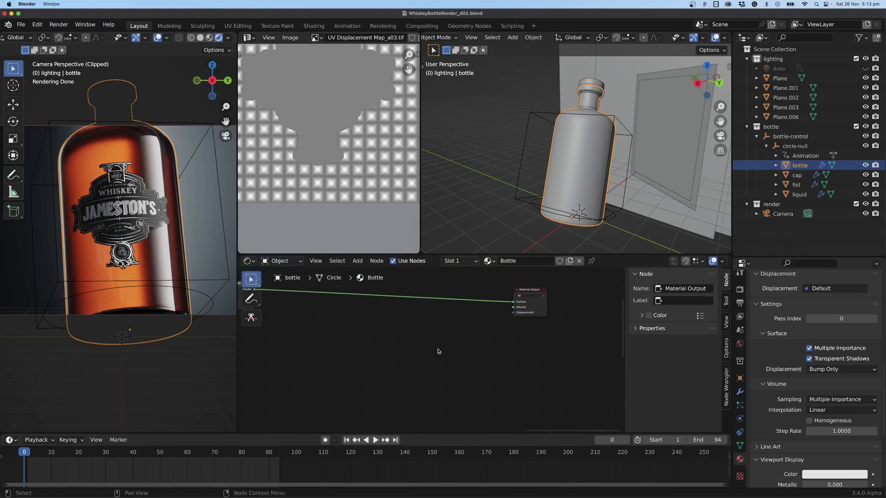
key(shift+a)
click(356, 333)
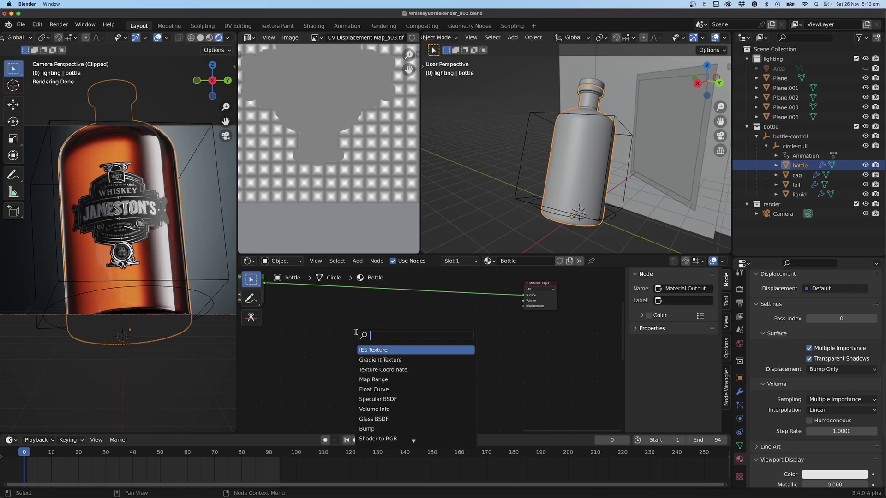
text(uv)
key(Return)
click(356, 335)
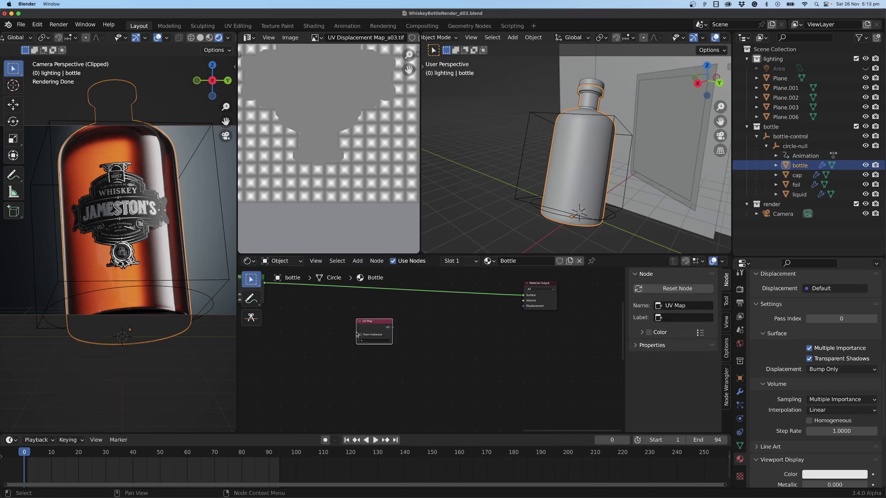
click(367, 341)
click(366, 349)
click(425, 333)
key(shift+a)
click(418, 322)
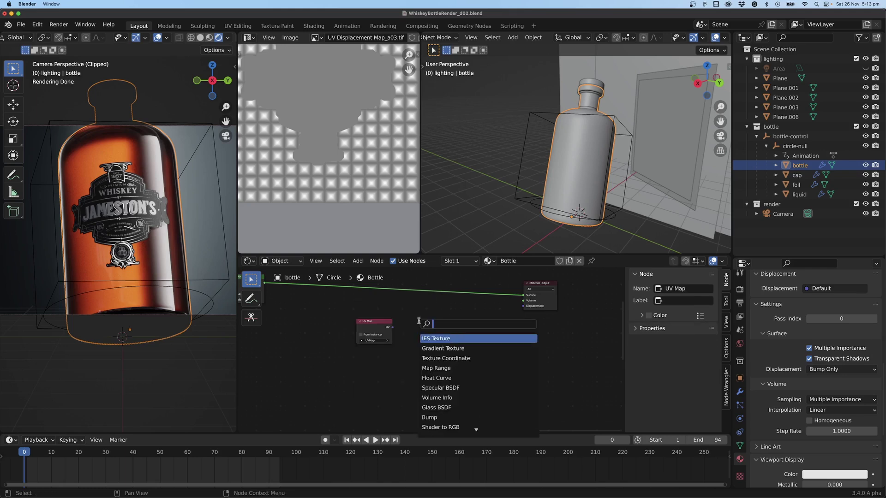
text(uvm)
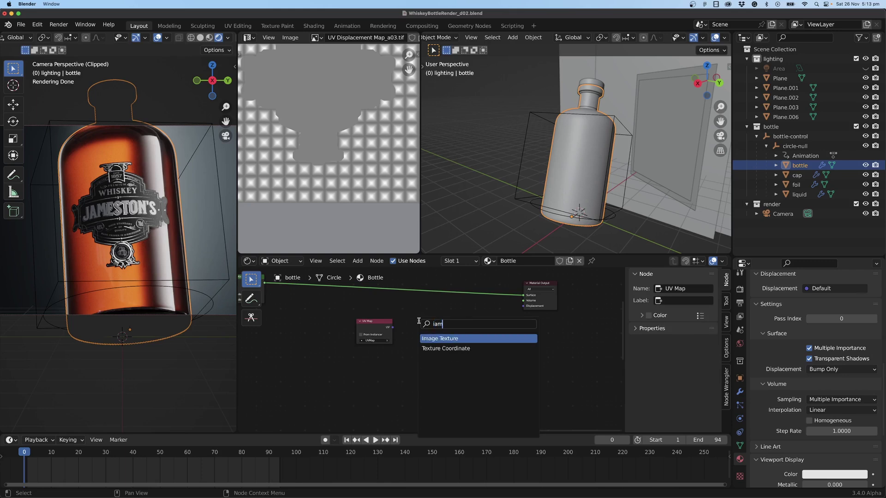
key(BackSpace)
key(BackSpace)
key(BackSpace)
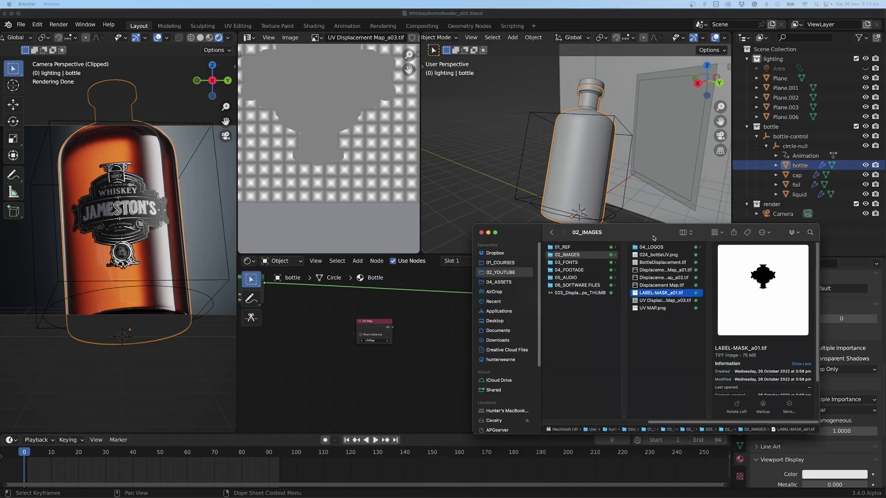
Step: Bring Displacement Map_a02.tif from 02_IMAGES into the Bottle material as an Image Texture and connect the UV Map output to its Vector input
drag(653, 280, 417, 318)
click(426, 346)
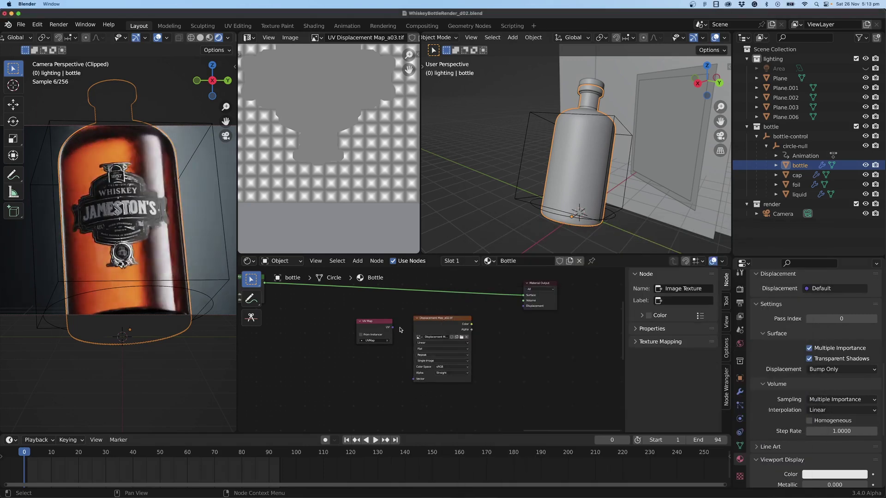
drag(392, 327, 413, 378)
Step: Set the displacement image texture's color space to Non-Color and move it with the UV Map node farther from the Material Output
click(453, 368)
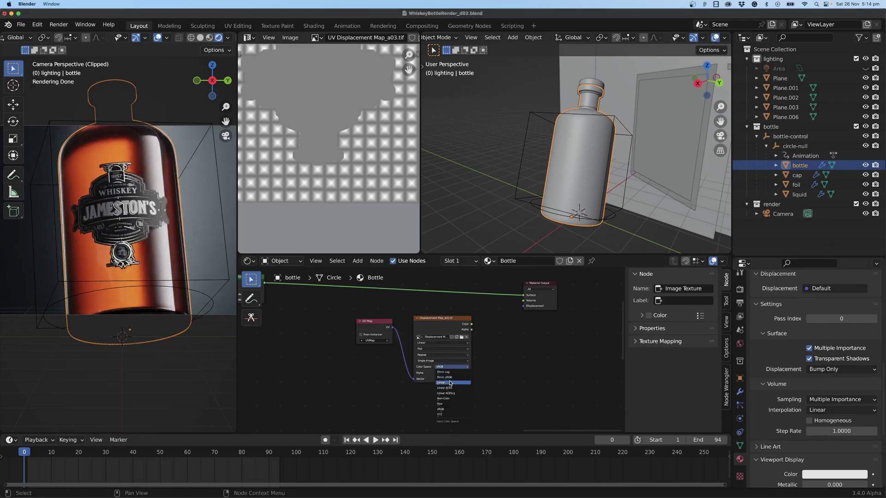
click(447, 399)
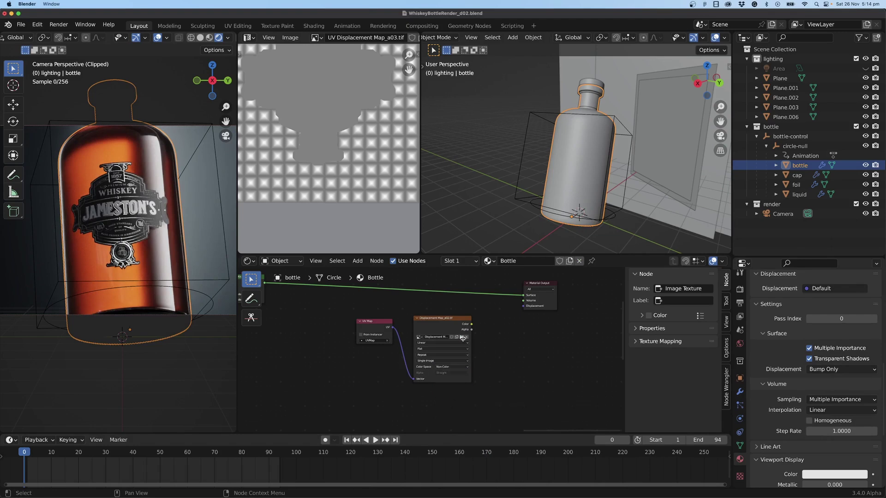
drag(358, 307, 464, 368)
key(g)
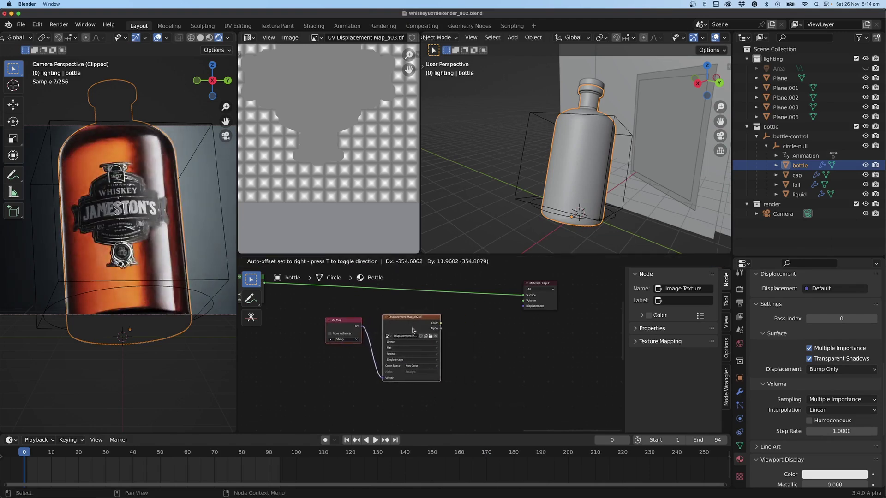
click(433, 367)
Step: Add a Displacement node, feed the image's Color into its Height and connect its output to the Material Output's Displacement
key(shift+a)
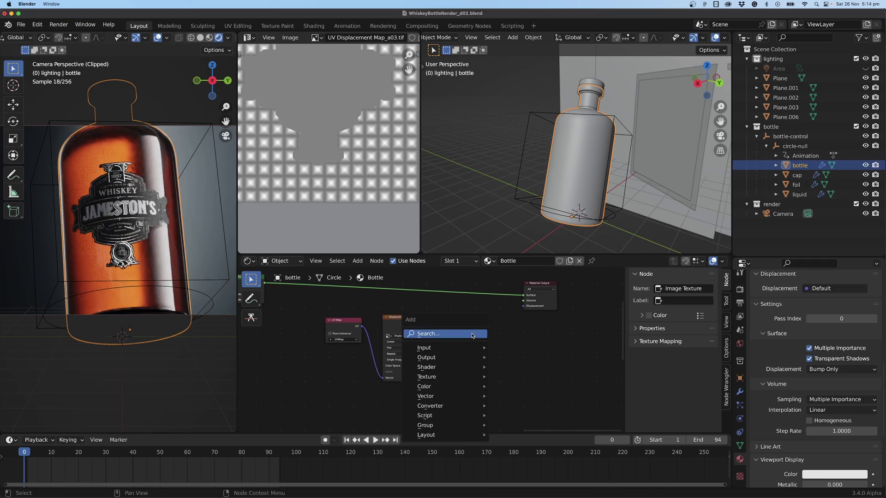
click(471, 335)
text(dis)
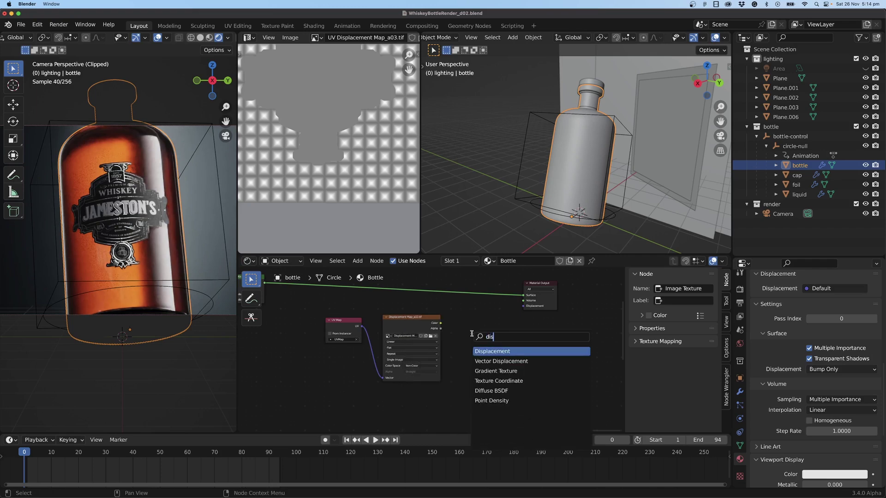
key(Return)
click(463, 332)
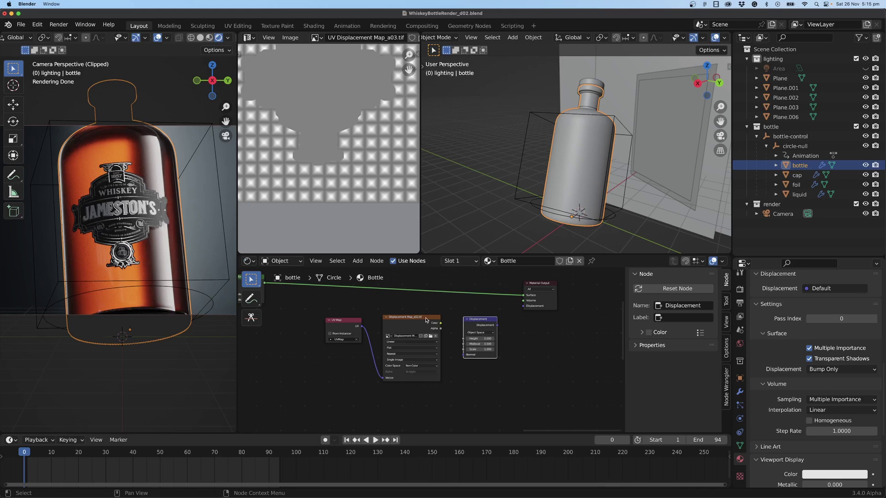
drag(428, 318, 463, 338)
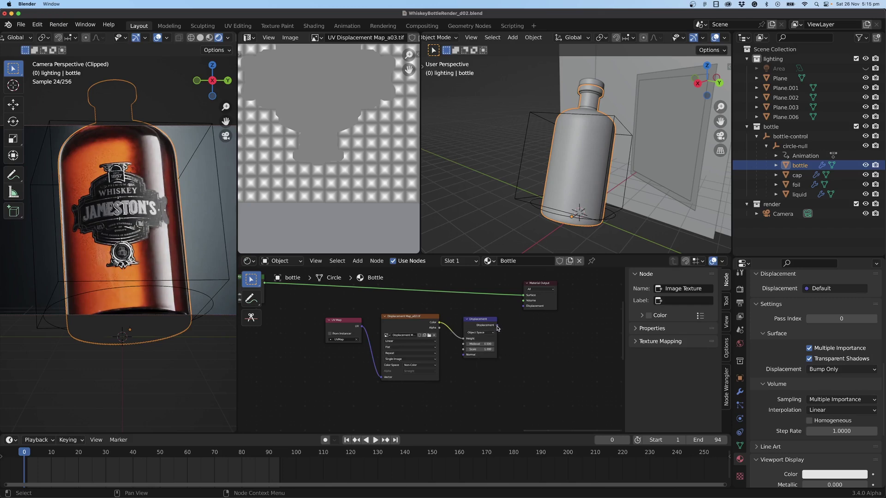
drag(497, 326, 523, 306)
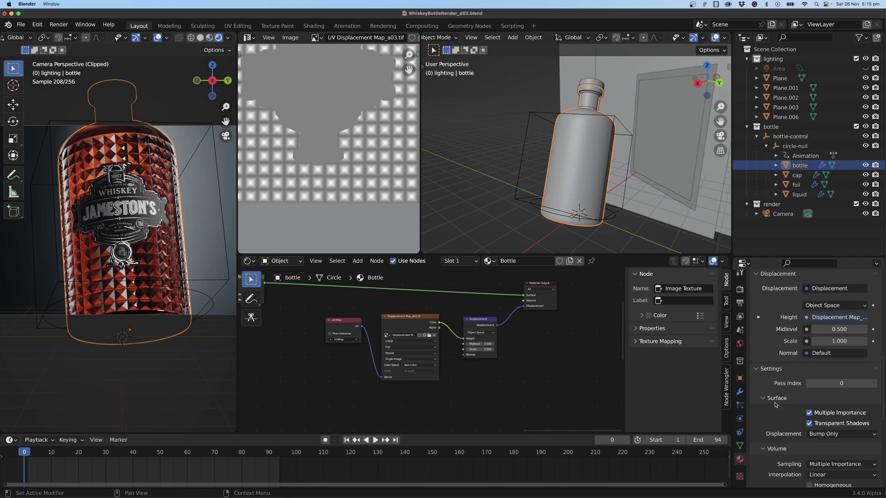
Step: Set the Bottle material's displacement method to Displacement and Bump and the Displacement node's Scale to 0.06
click(826, 434)
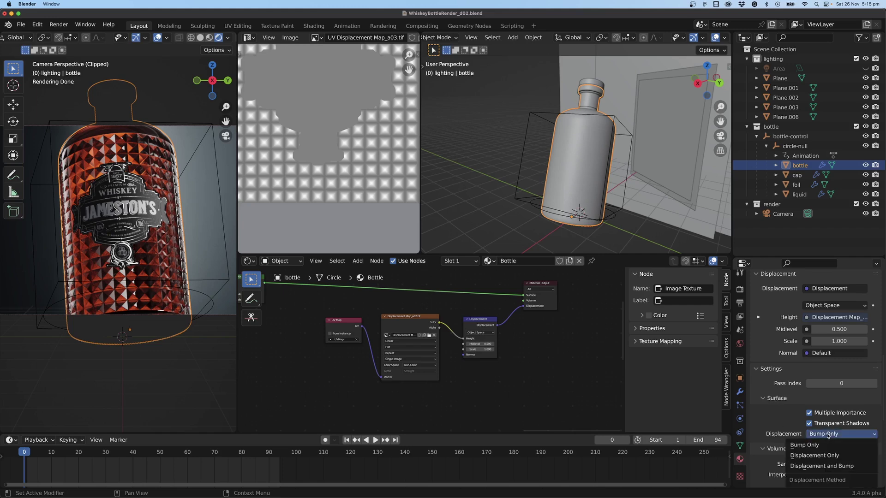
click(826, 466)
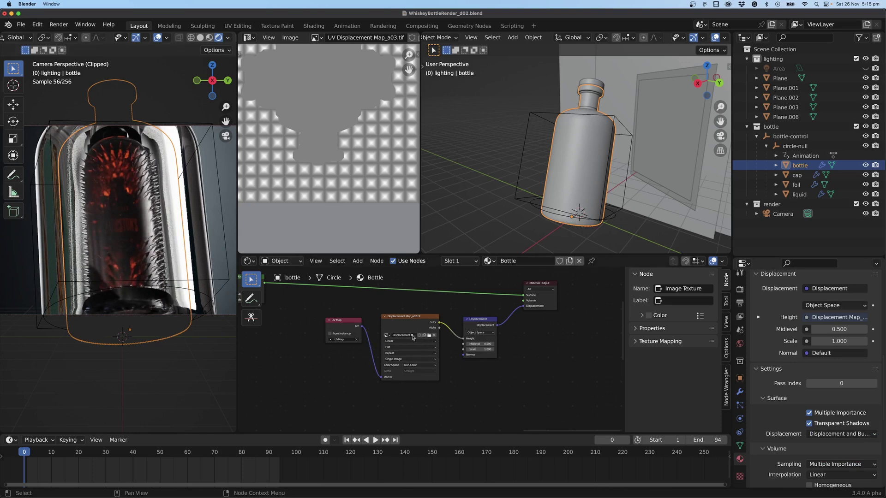
click(479, 328)
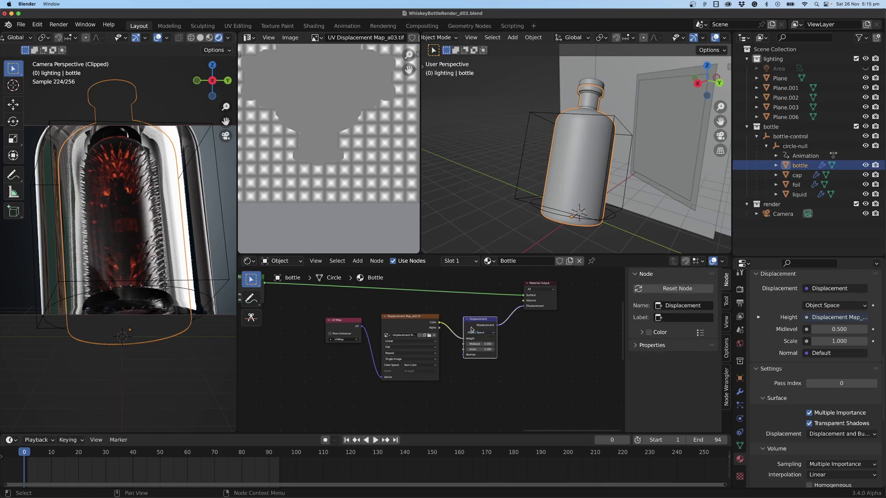
click(479, 349)
text(0.06)
key(Return)
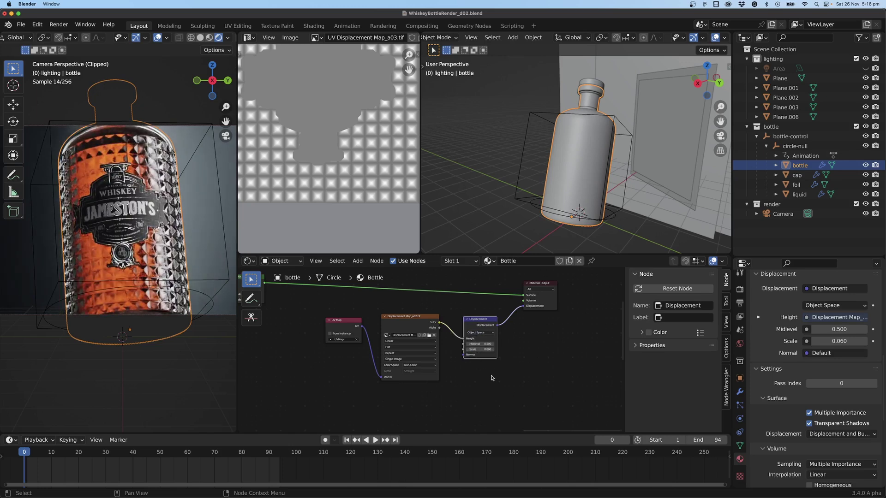
Step: Set the Displacement node's Scale to 0.1 and its Midlevel to 0.25
click(481, 349)
text(.1)
key(Return)
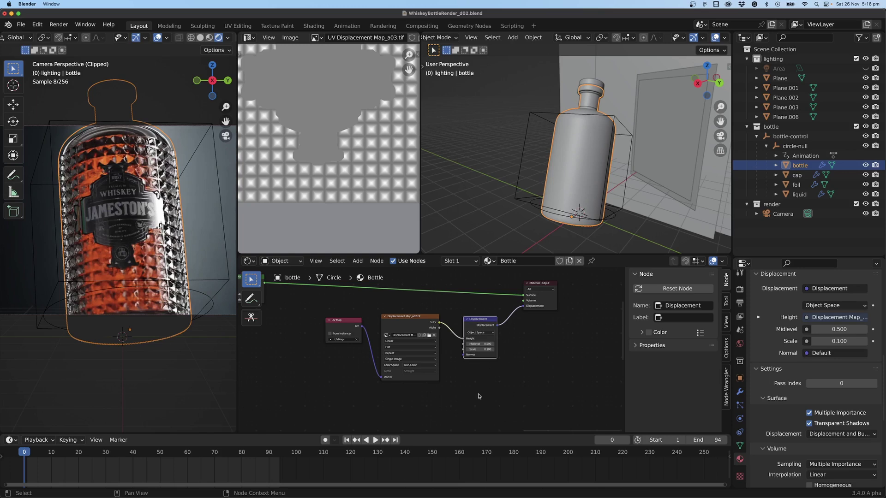
click(479, 343)
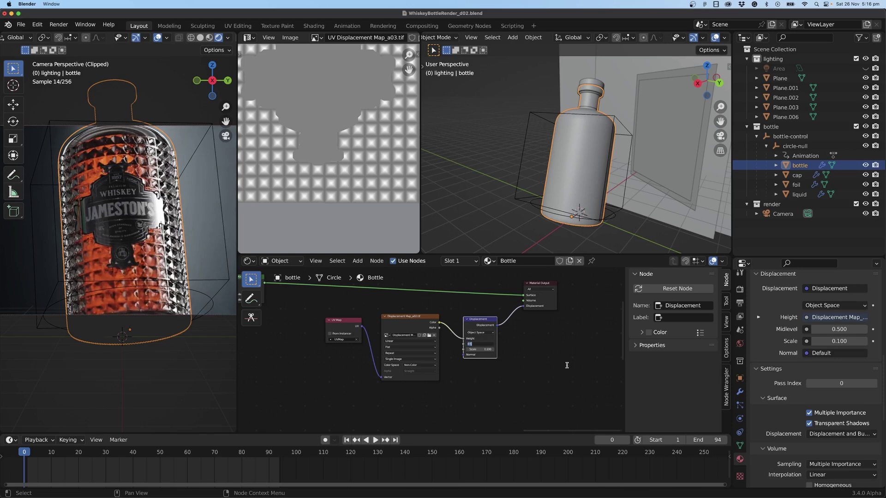
text(.25)
key(Return)
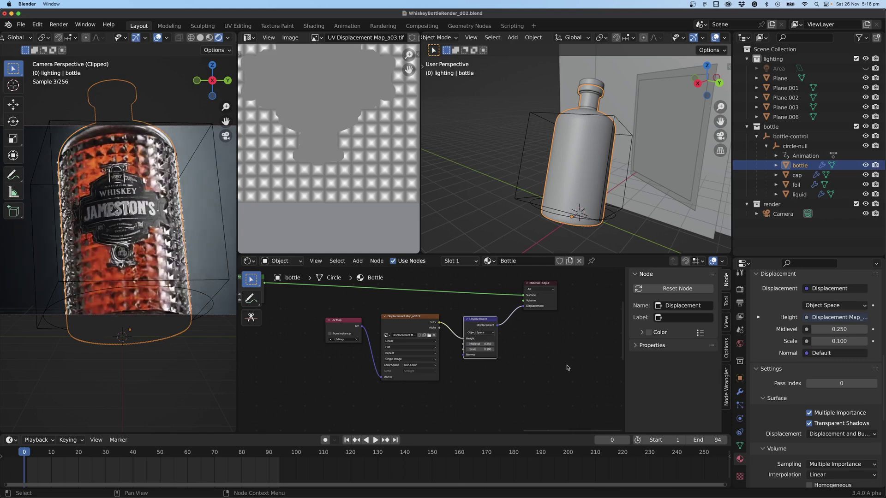
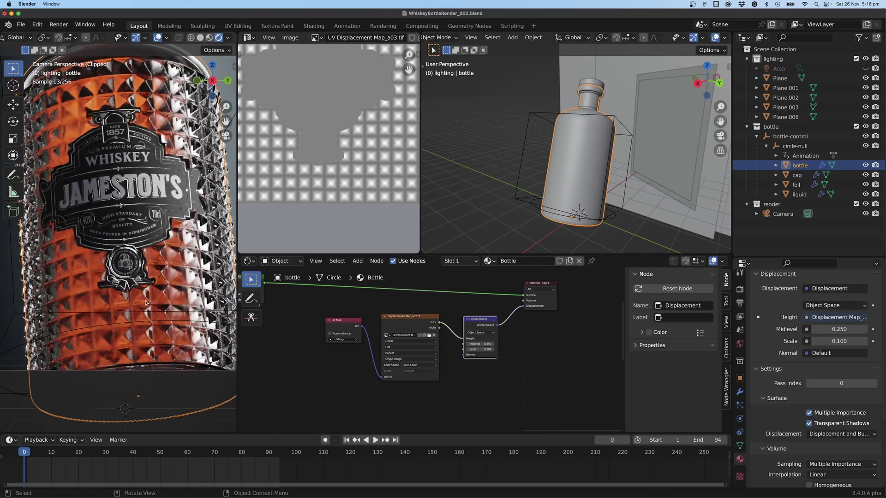
scroll(146, 303, down, 2)
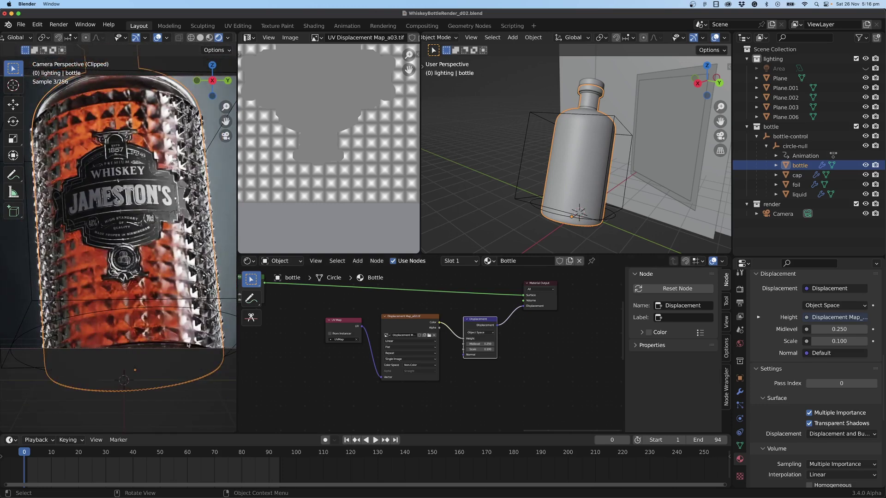
Step: Open the bottle's modifiers and remove its second Subdivision modifier
click(208, 397)
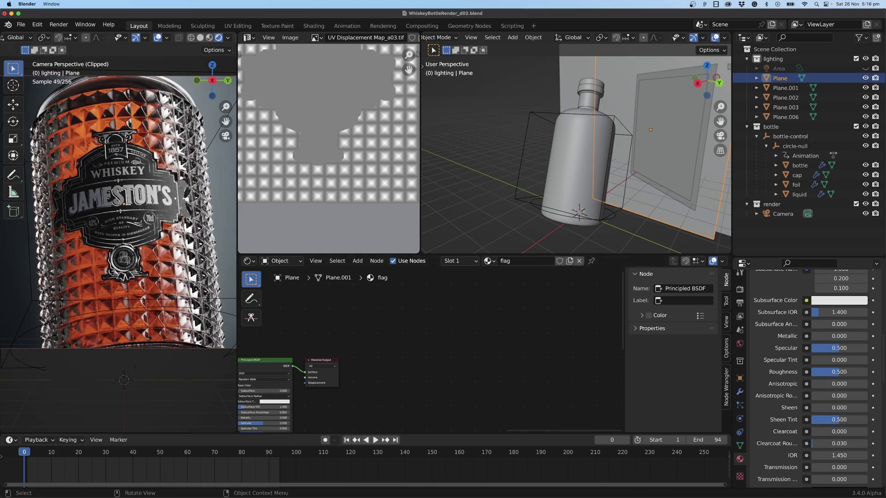
click(747, 393)
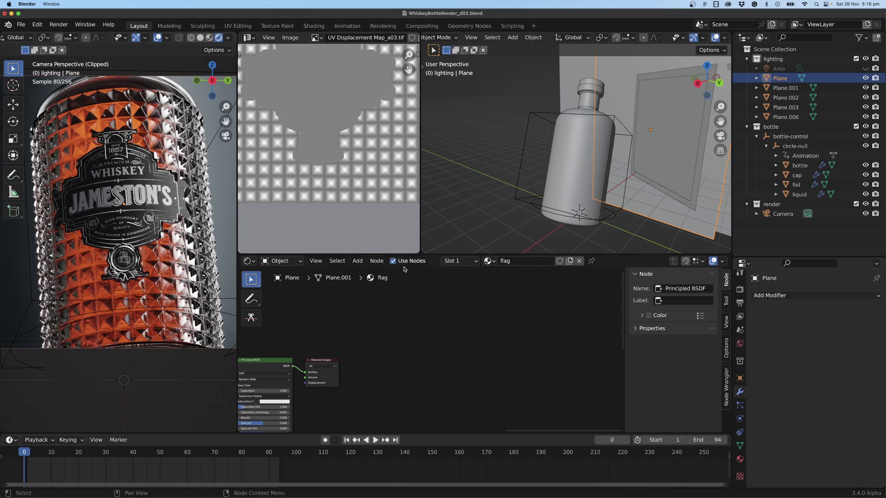
click(559, 133)
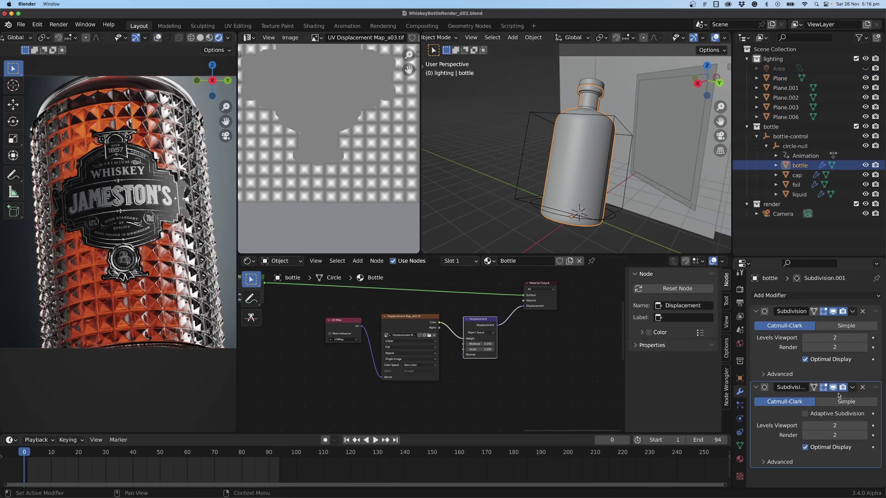
click(862, 388)
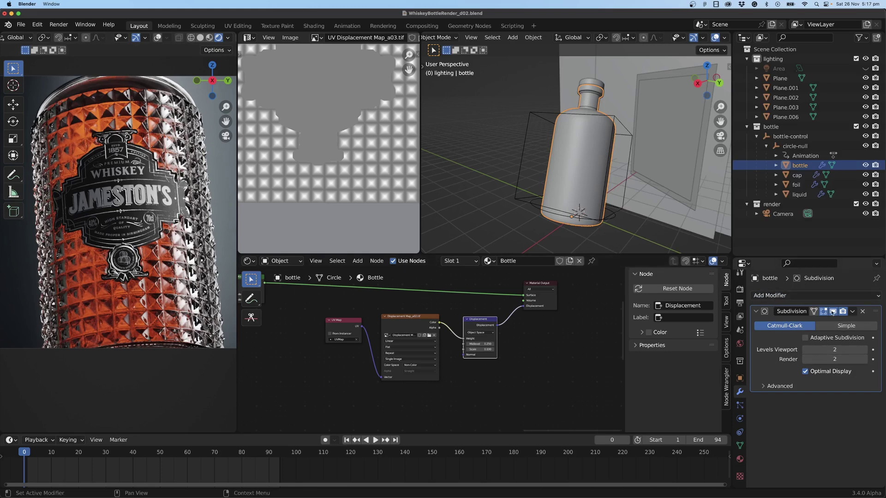
Step: Add a second Subdivision Surface modifier to the bottle, try viewport level 3, and set the viewport level to 2
click(806, 295)
click(803, 306)
click(778, 298)
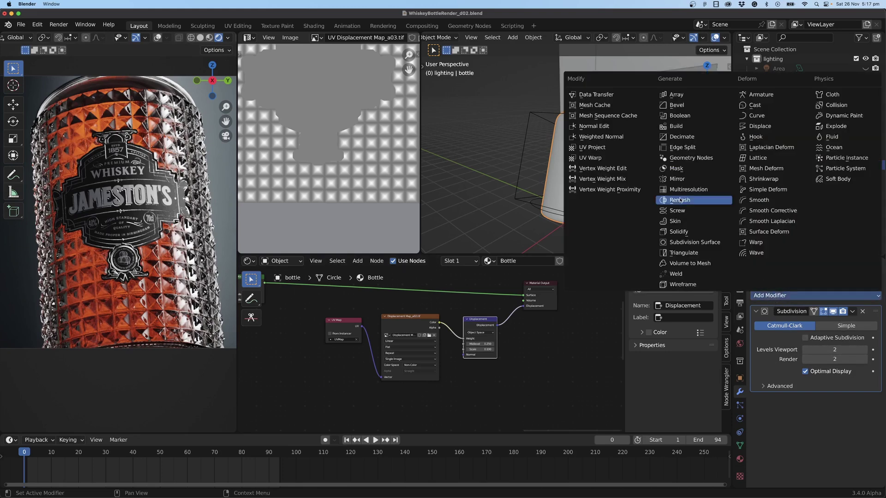
click(692, 243)
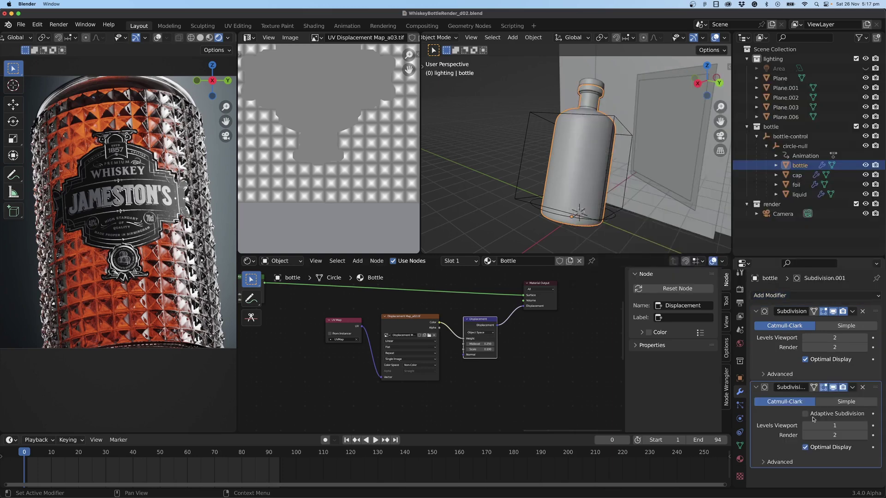
click(864, 427)
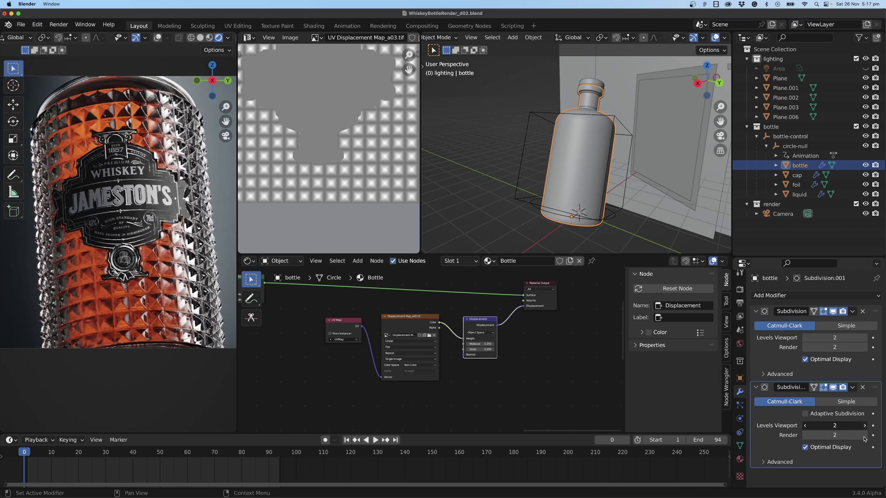
click(864, 425)
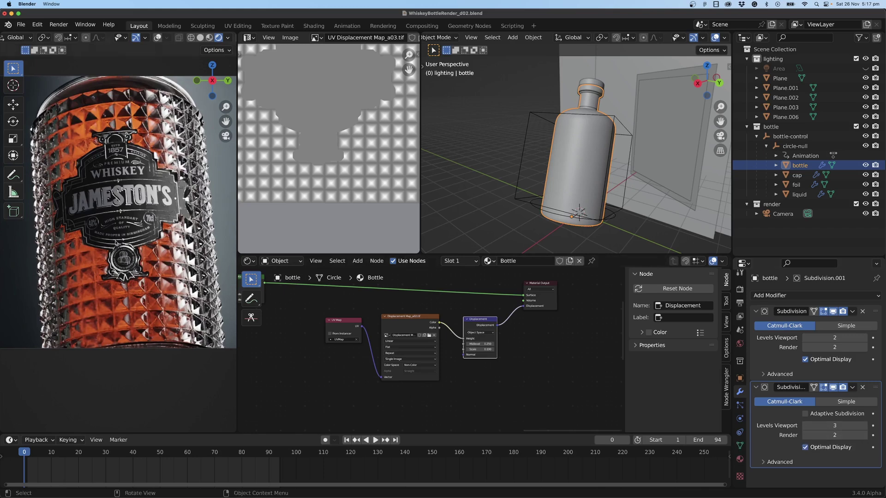
click(805, 425)
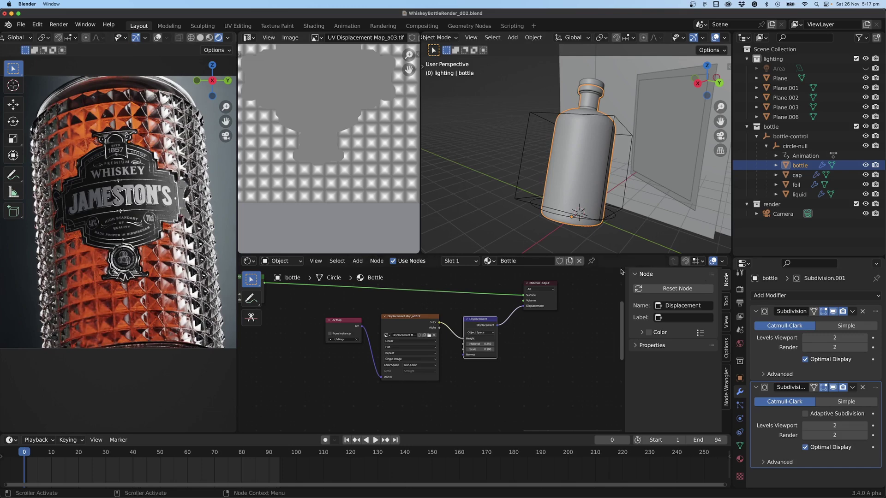
Step: Examine the Bottle material's whole node network, from the initial mapping nodes through the mixed shaders to the displacement nodes and Material Output
scroll(438, 332, left, 2)
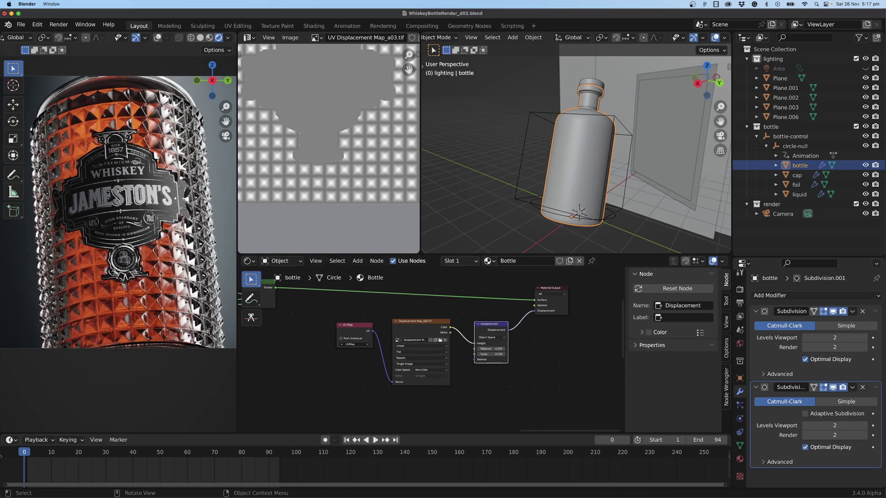
scroll(251, 155, down, 2)
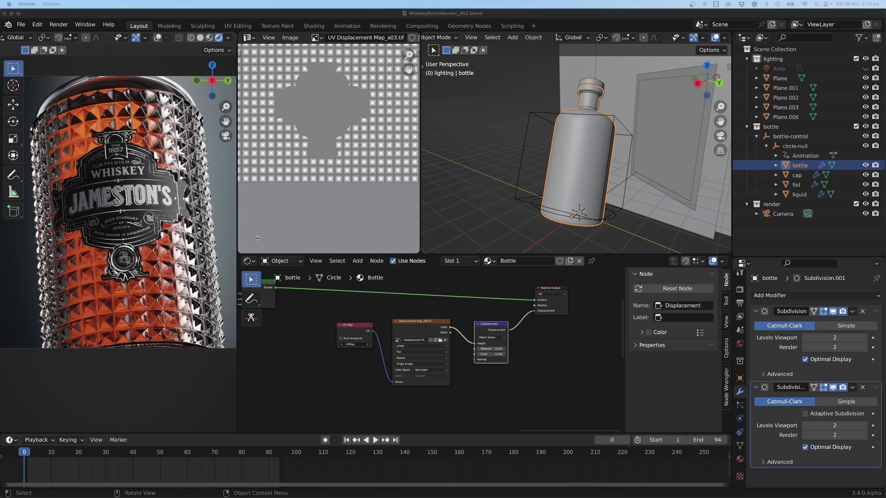
drag(323, 307, 512, 339)
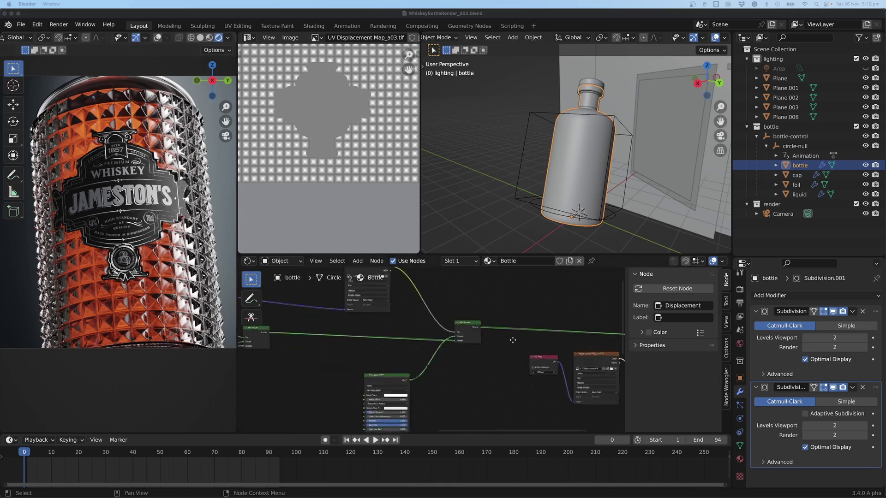
scroll(512, 340, down, 5)
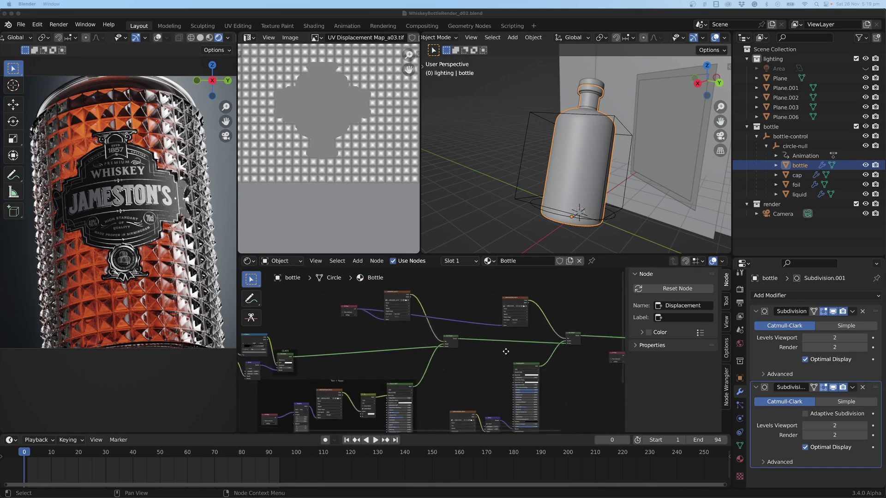
scroll(505, 351, down, 2)
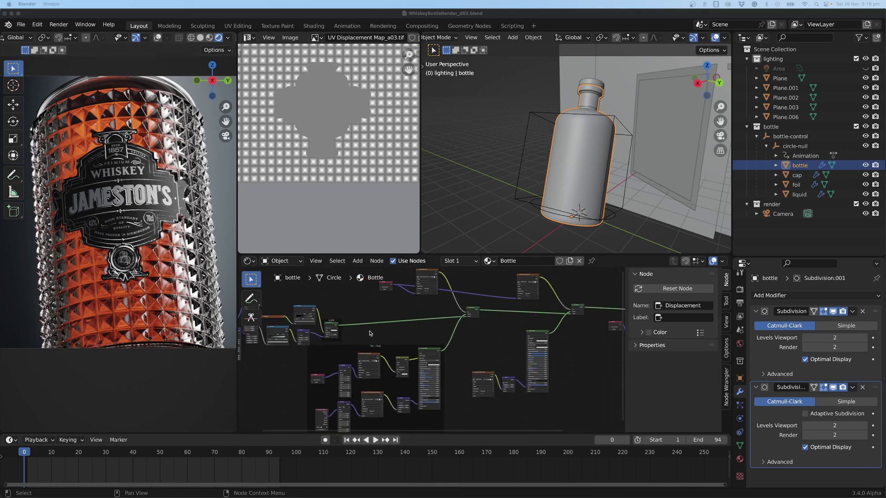
drag(378, 329, 459, 336)
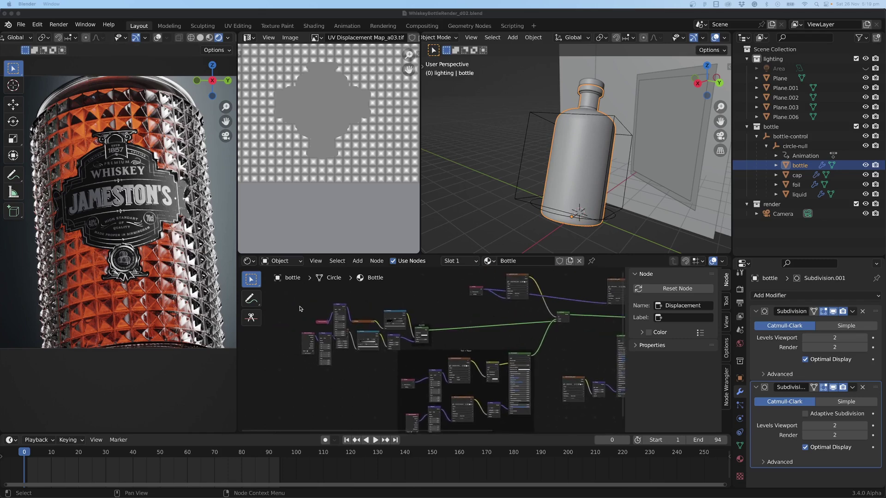
drag(282, 300, 386, 329)
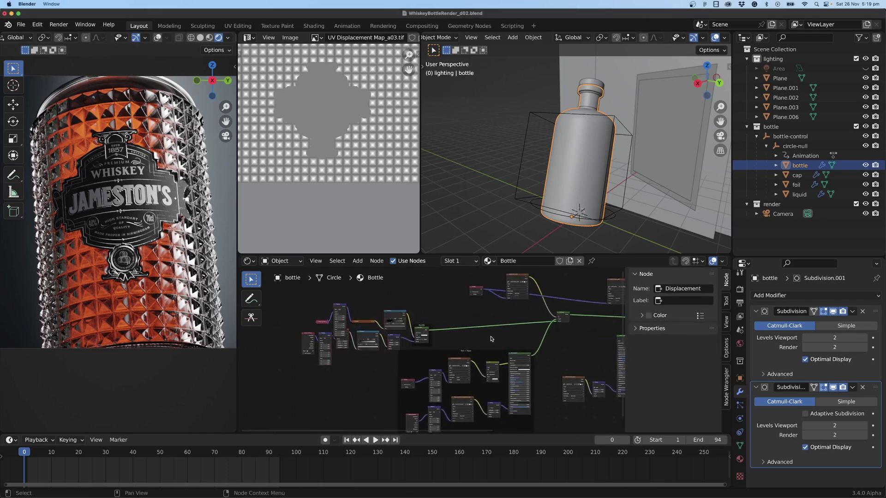
drag(492, 337, 407, 336)
scroll(427, 338, down, 2)
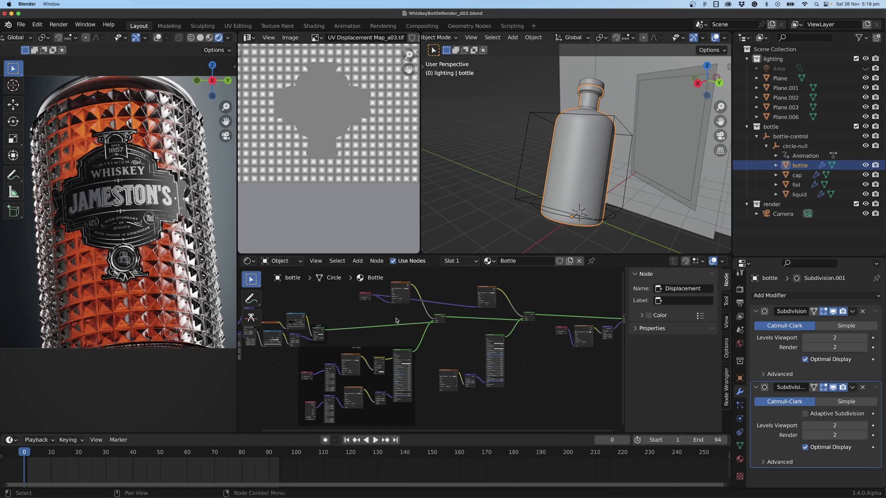
scroll(437, 345, right, 3)
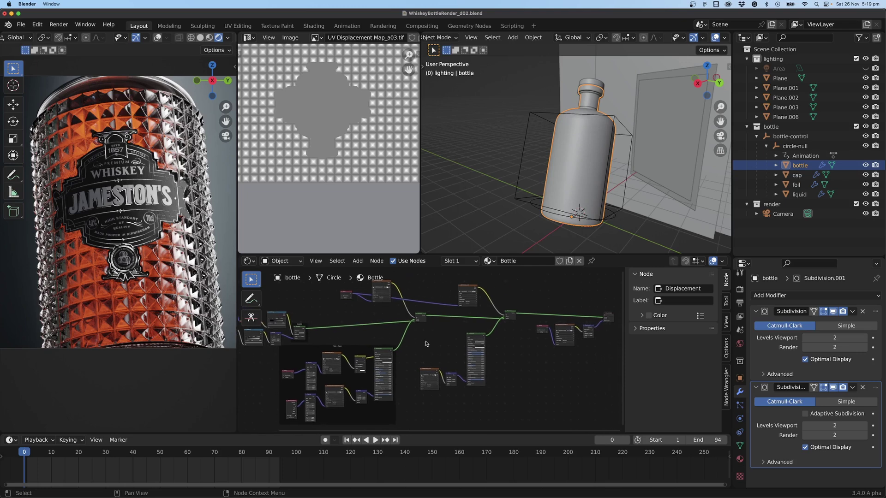
scroll(434, 344, right, 2)
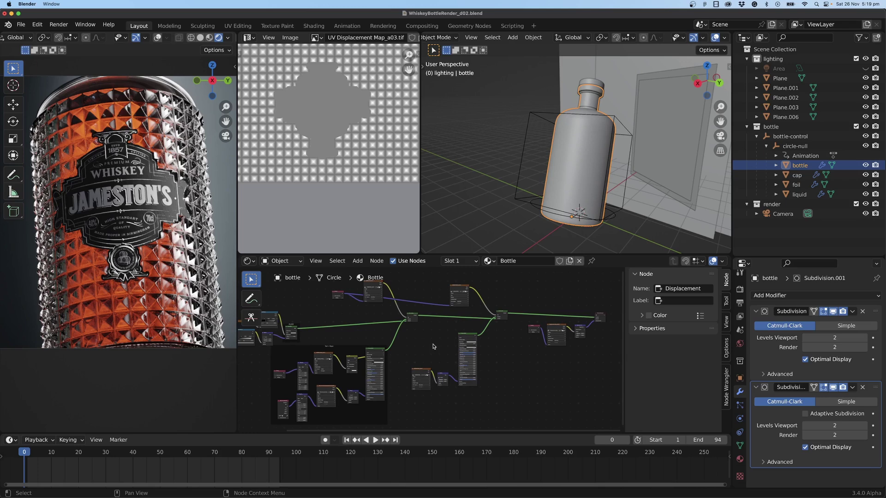
scroll(433, 346, up, 4)
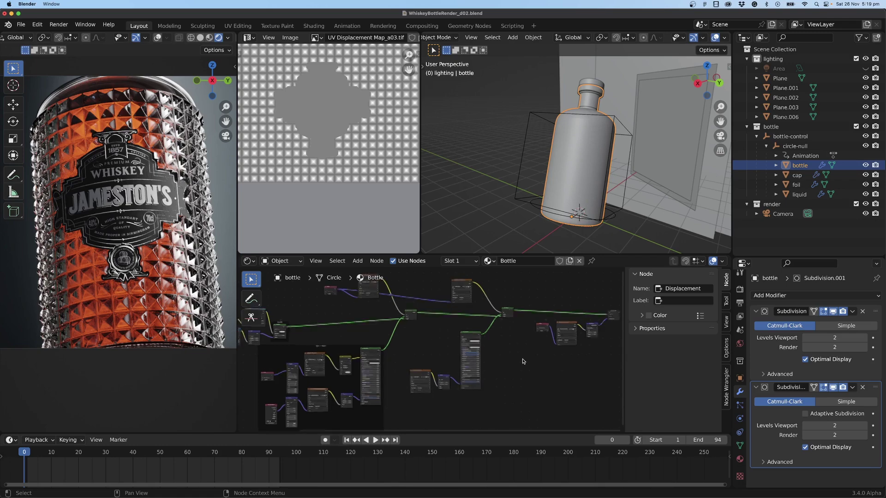
scroll(539, 355, right, 3)
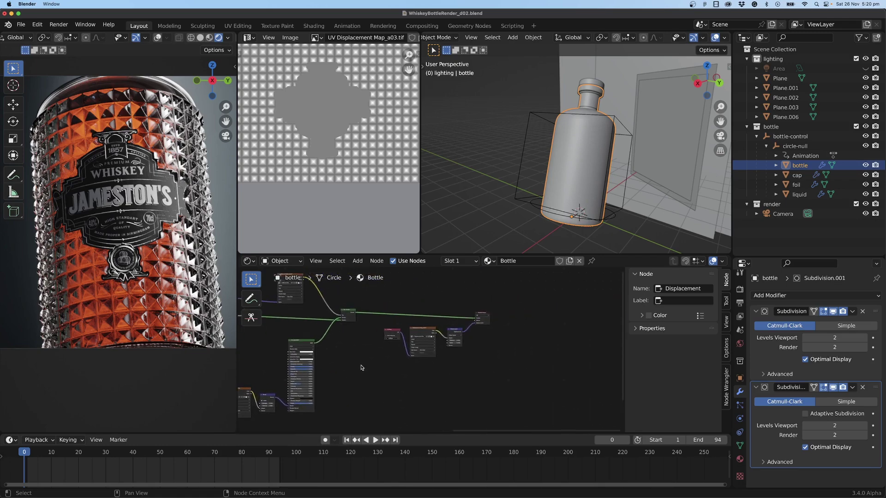